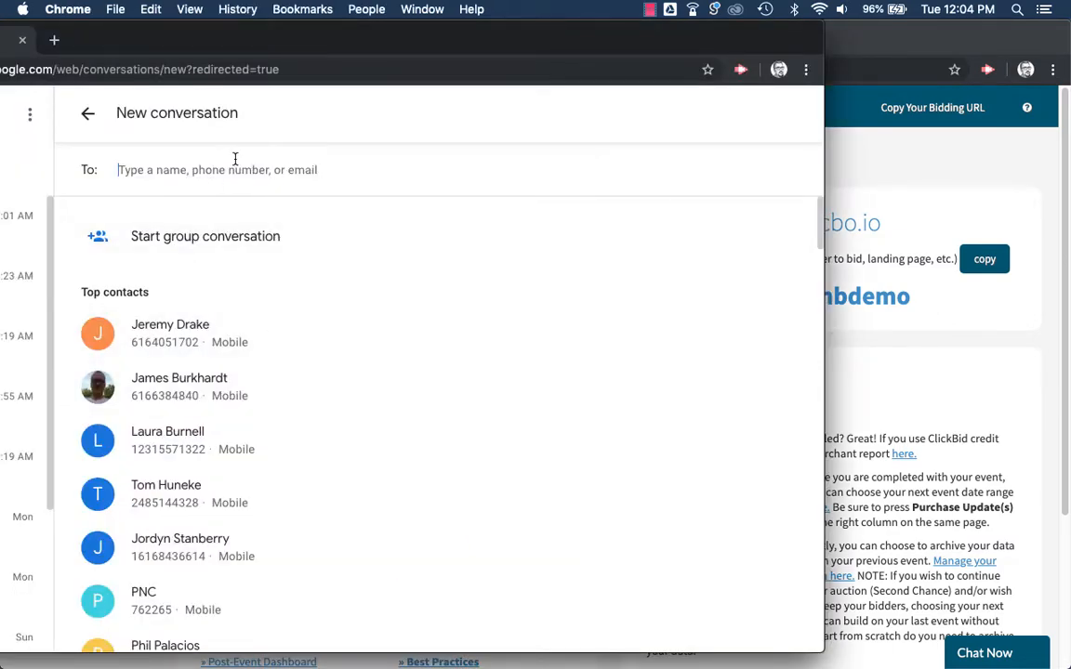
Start a text conversation with the short code 56651 and send the keyword "mbdemo".
text(56651)
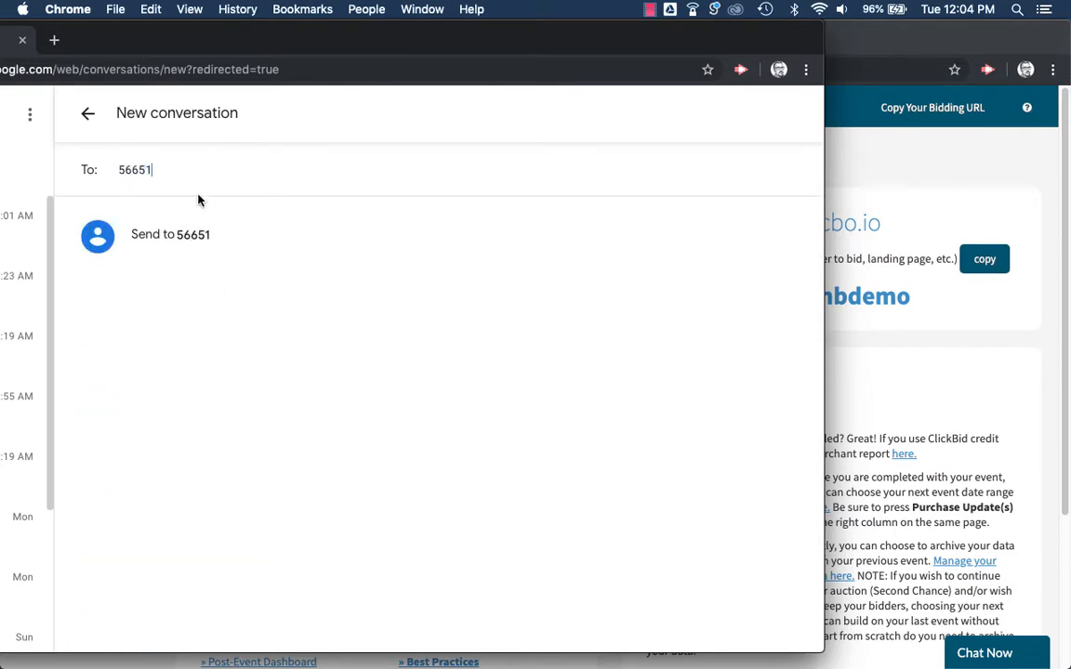
click(177, 241)
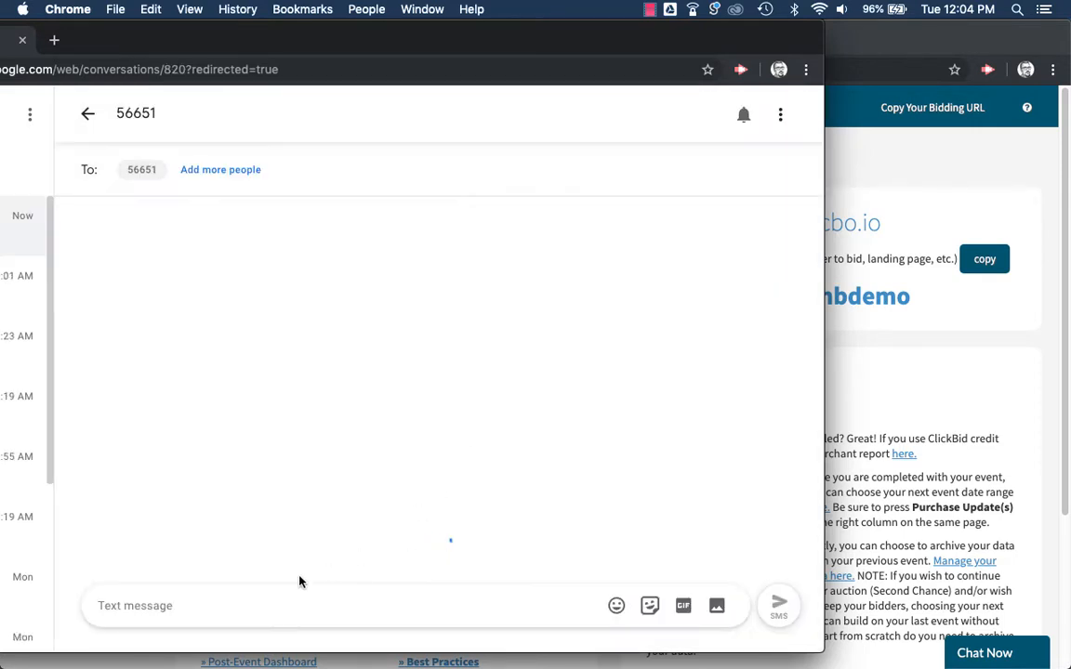
click(265, 604)
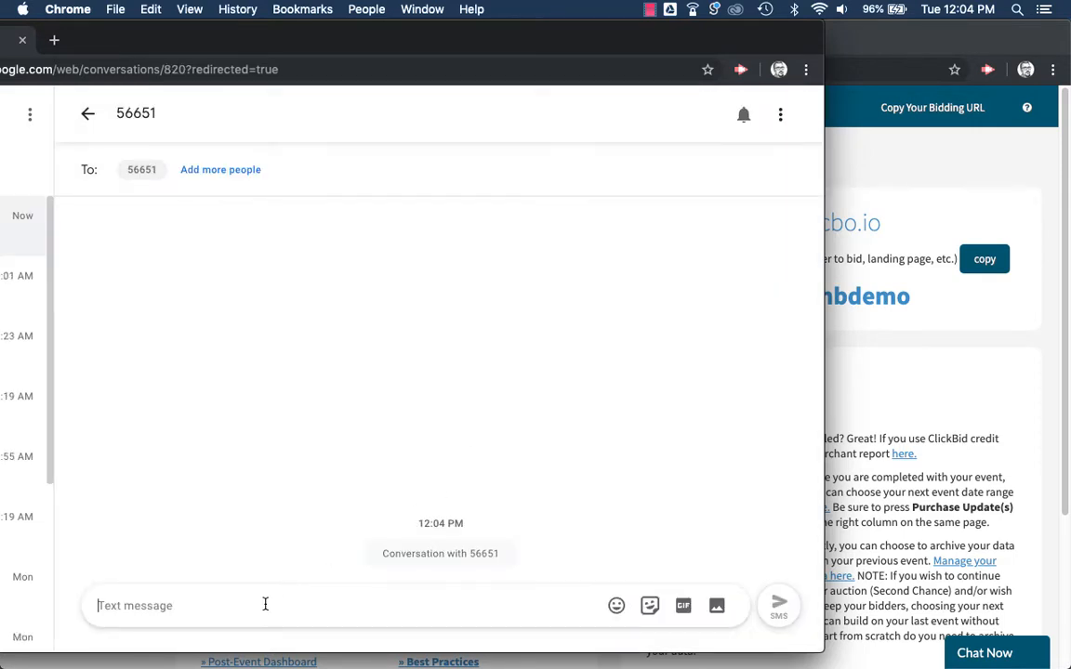
text(mbdemo)
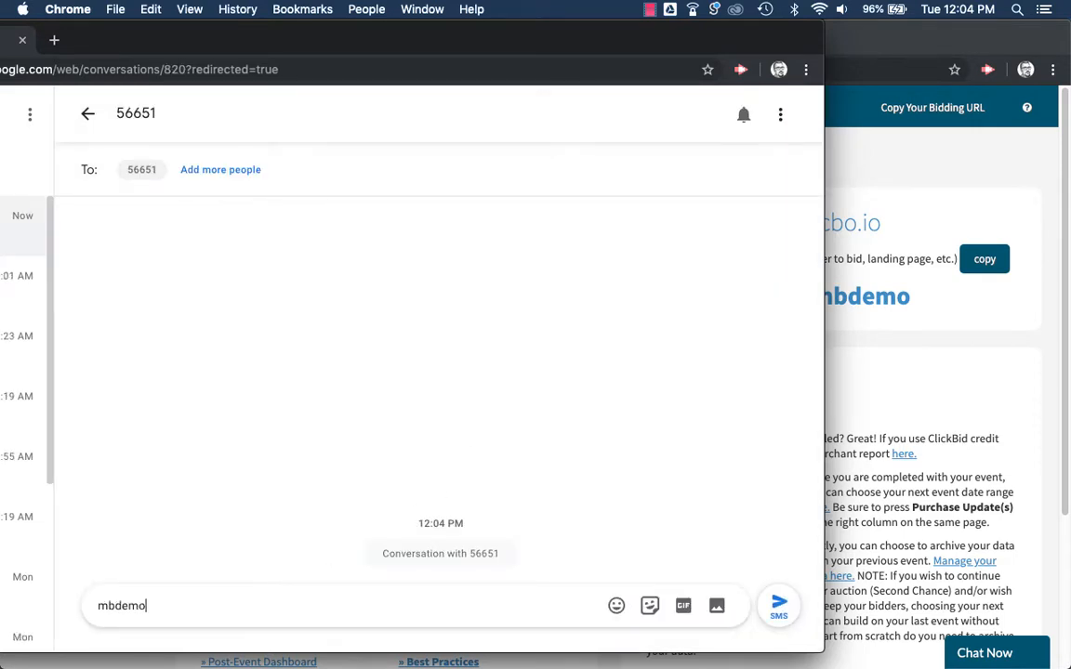
key(Return)
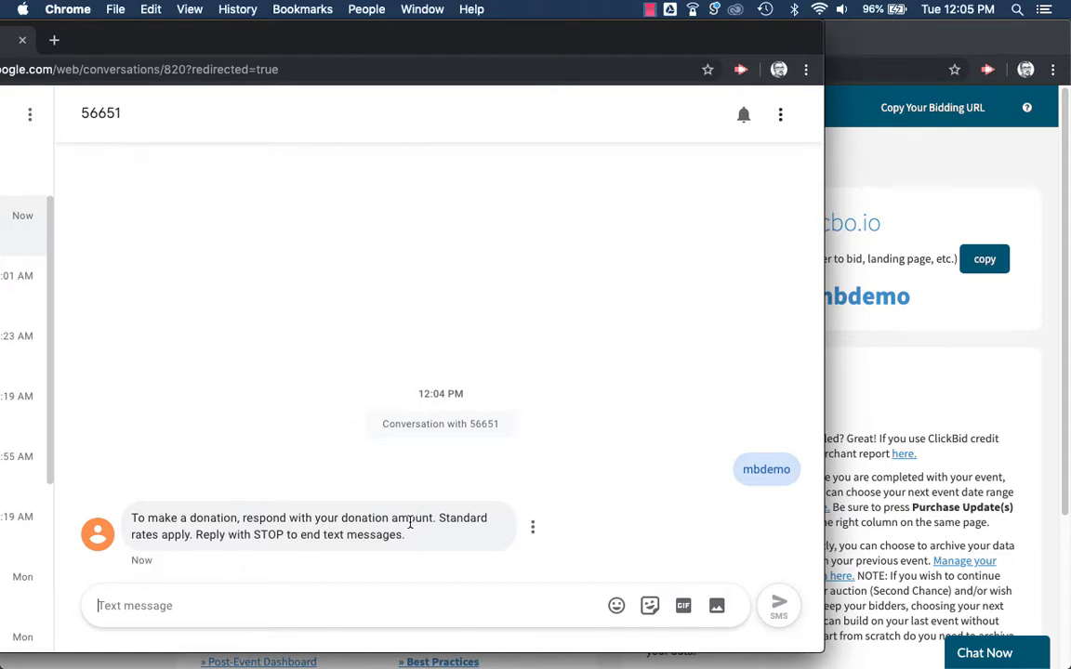
Reply with a donation amount of 10 and open the donation completion link sent in the conversation.
text(10)
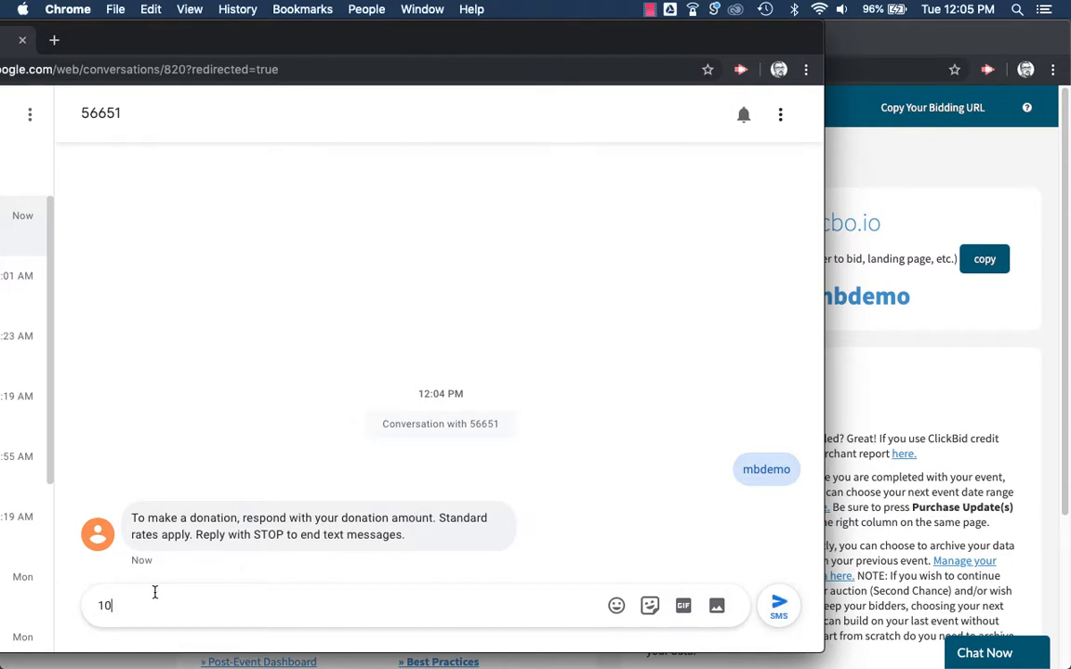
key(Return)
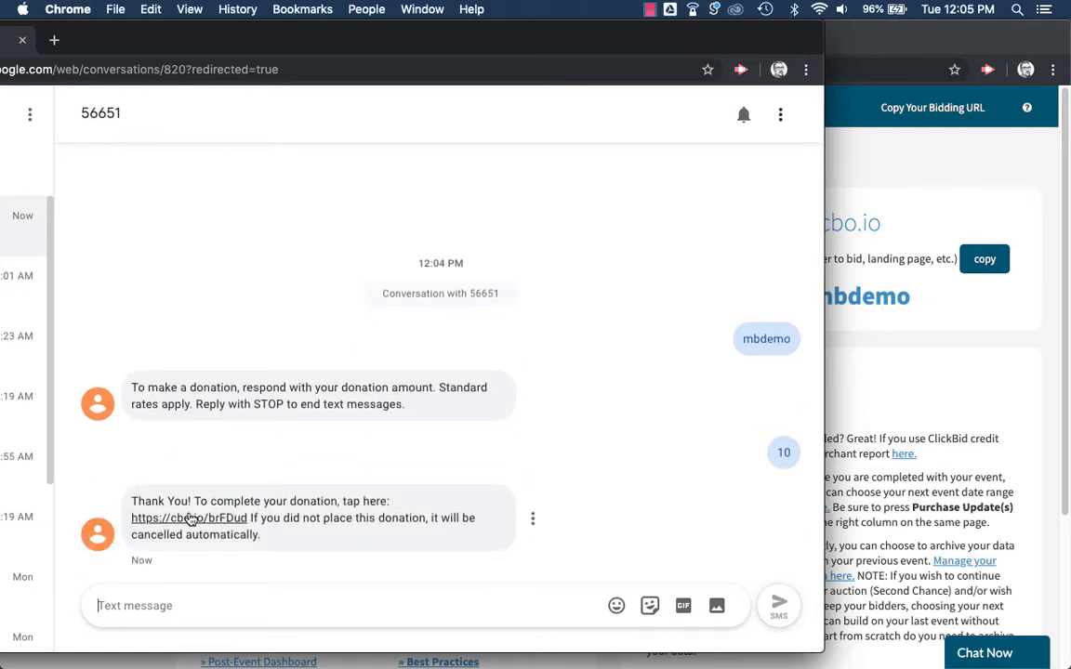
click(192, 523)
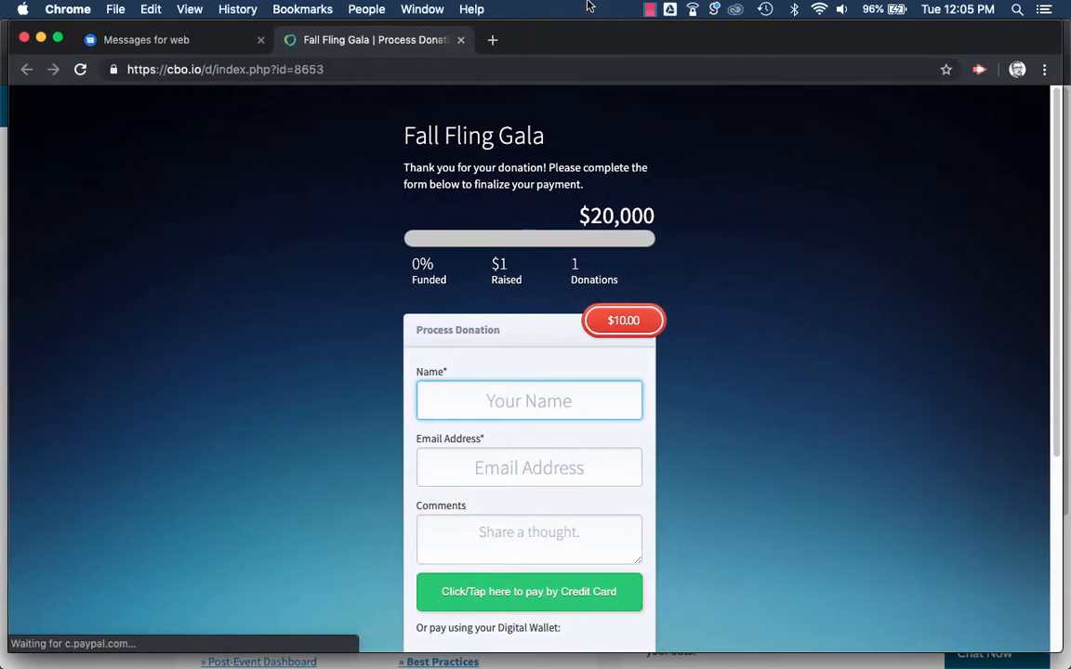
Review the $10.00 donation form, including its credit card payment fields, and close the donation form and the web messages.
scroll(530, 381, down, 3)
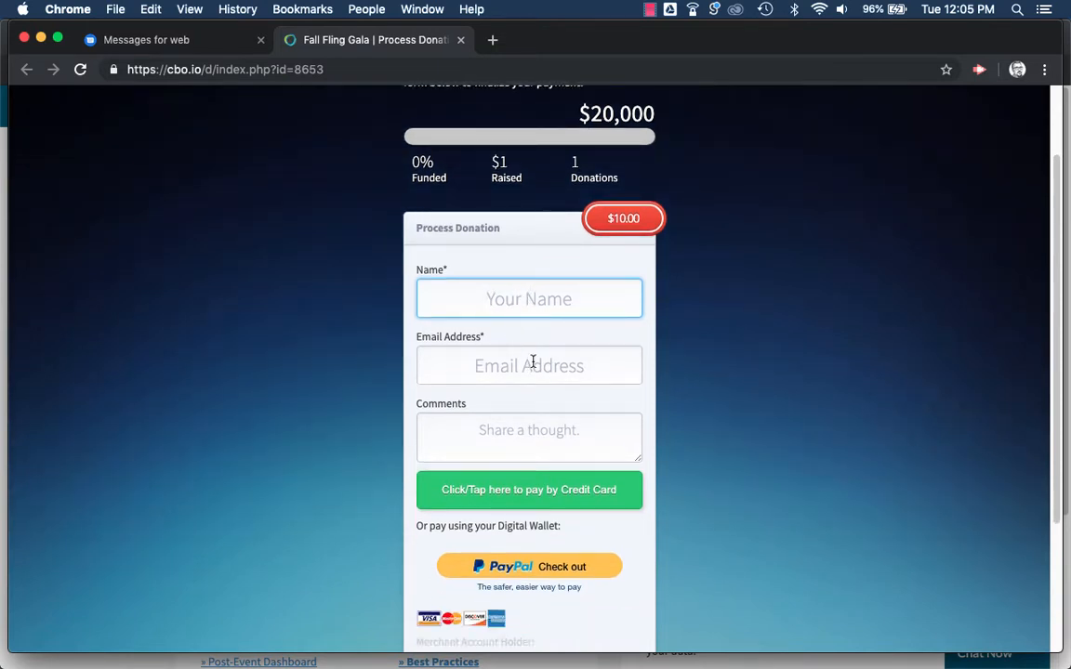
scroll(543, 421, down, 3)
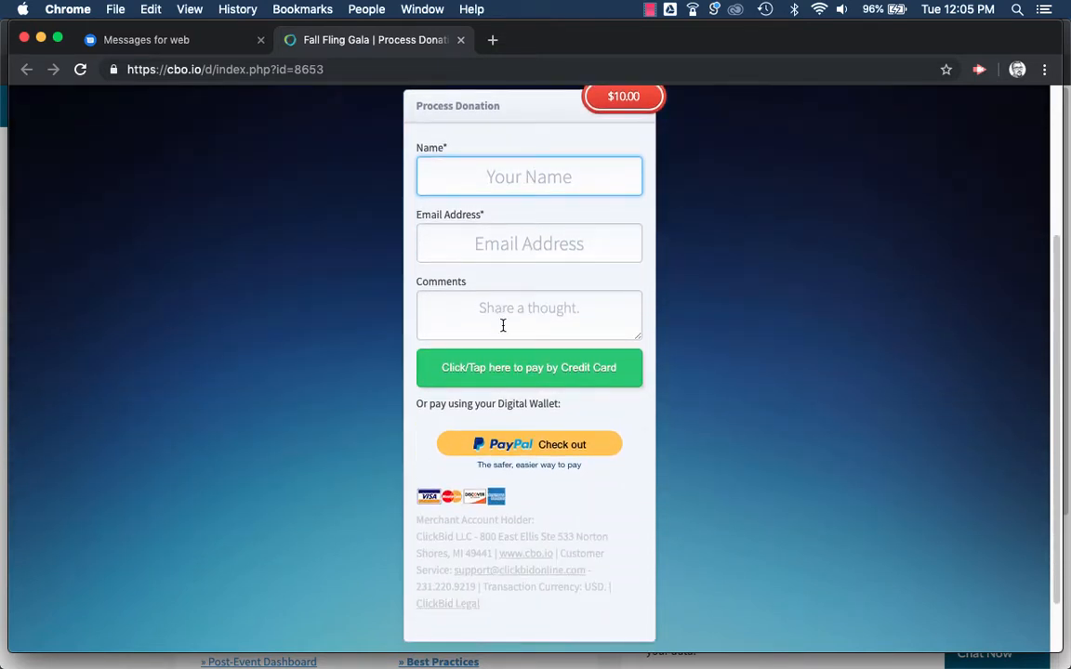
click(521, 368)
scroll(509, 447, down, 3)
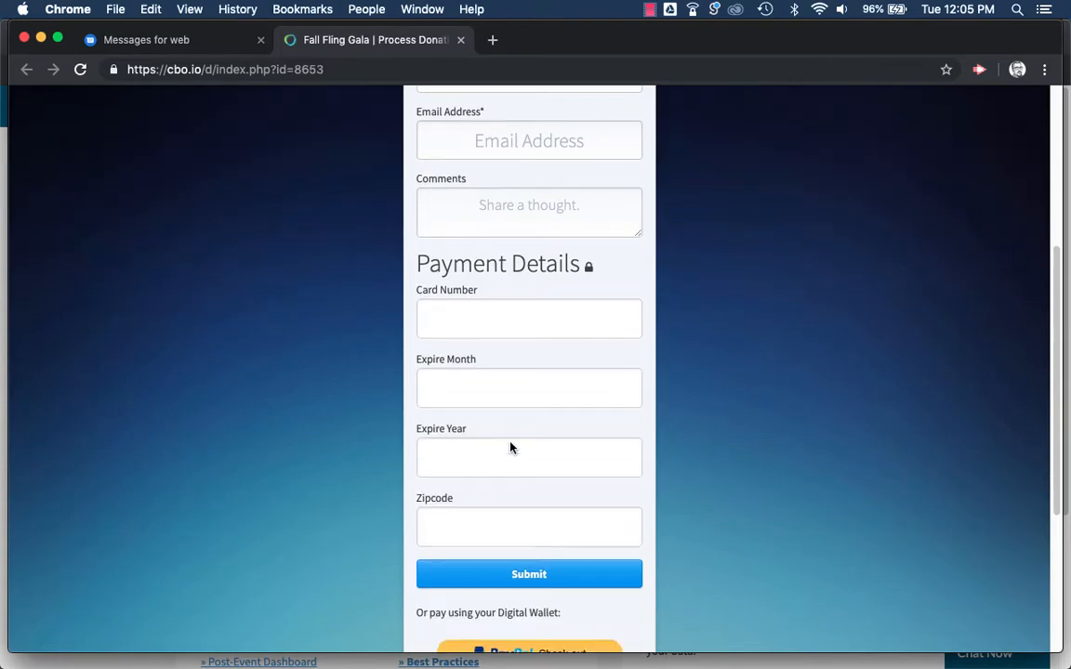
scroll(509, 447, up, 5)
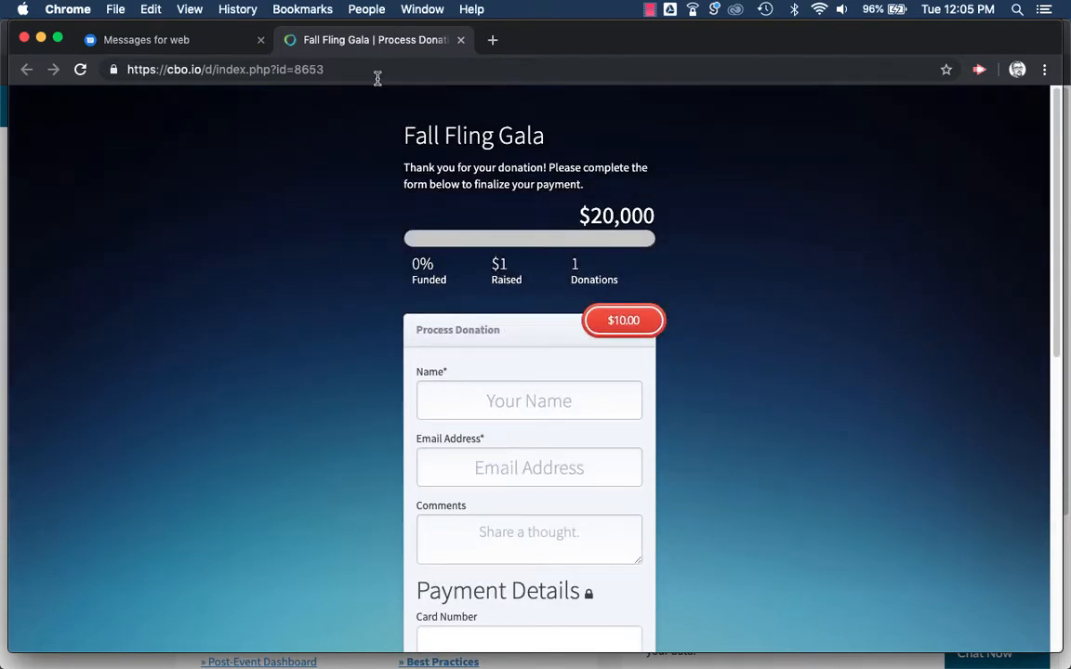
click(459, 40)
click(260, 40)
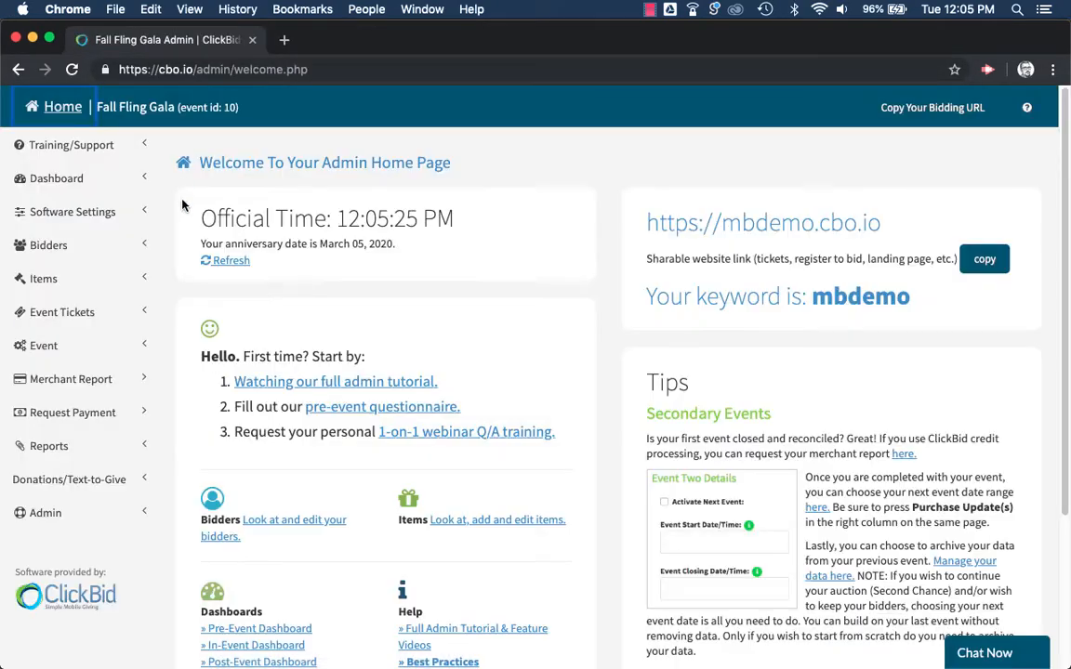
click(80, 482)
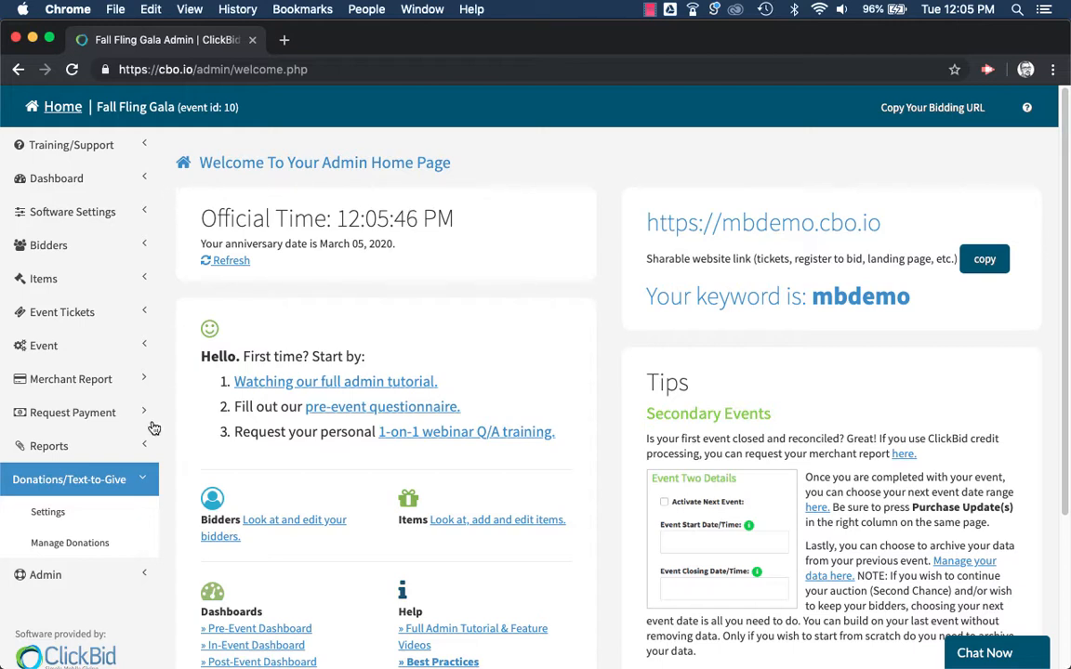
click(59, 515)
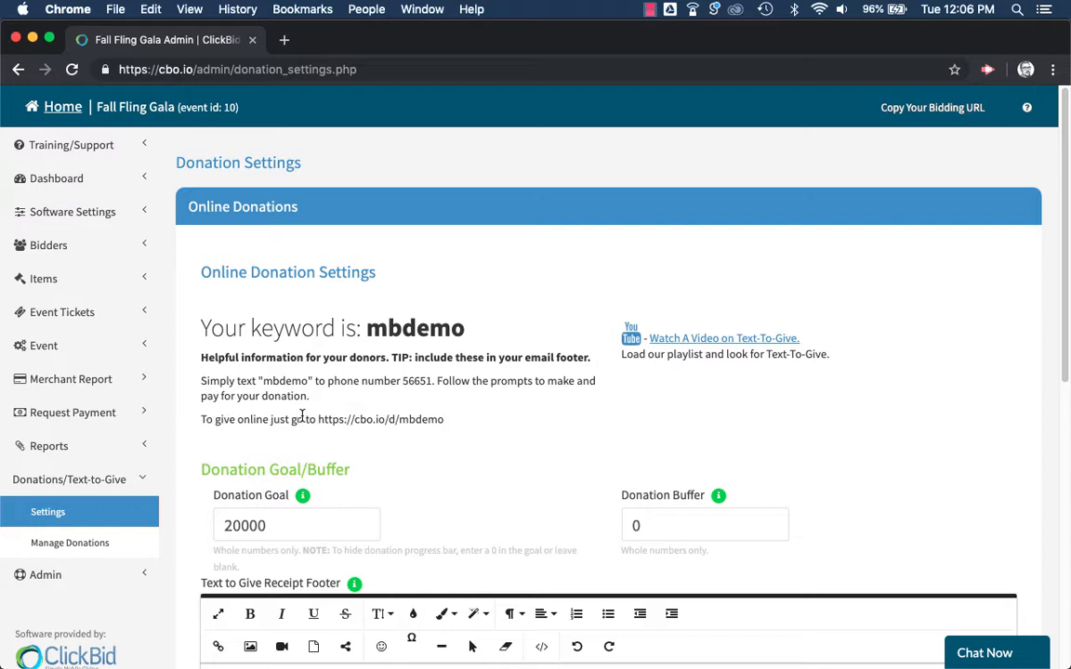
drag(319, 419, 445, 423)
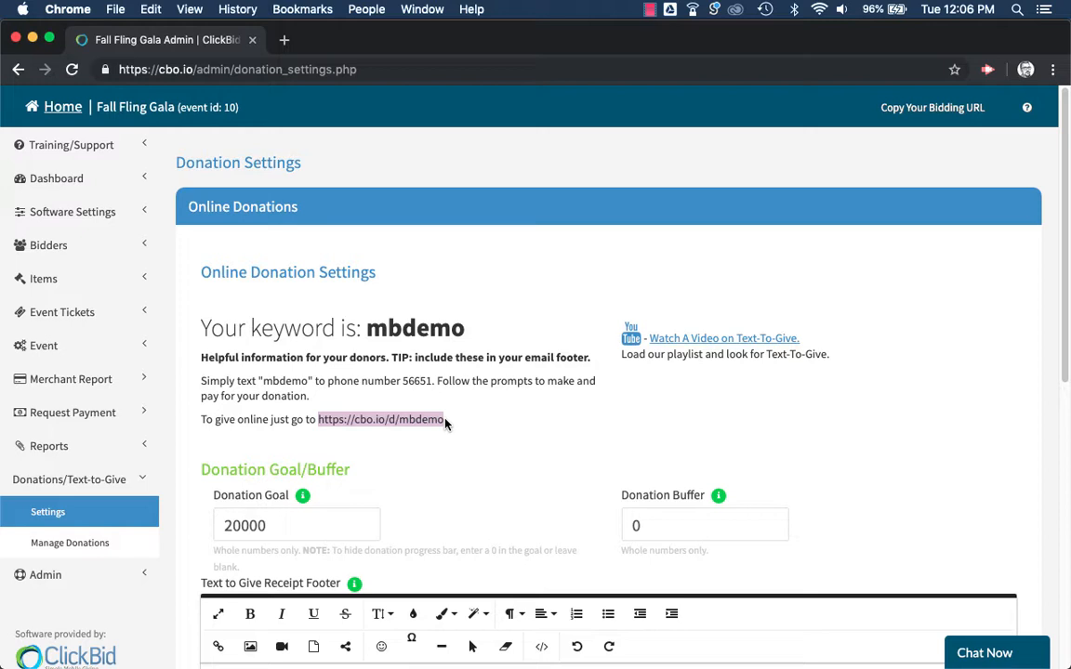
right_click(398, 420)
click(413, 455)
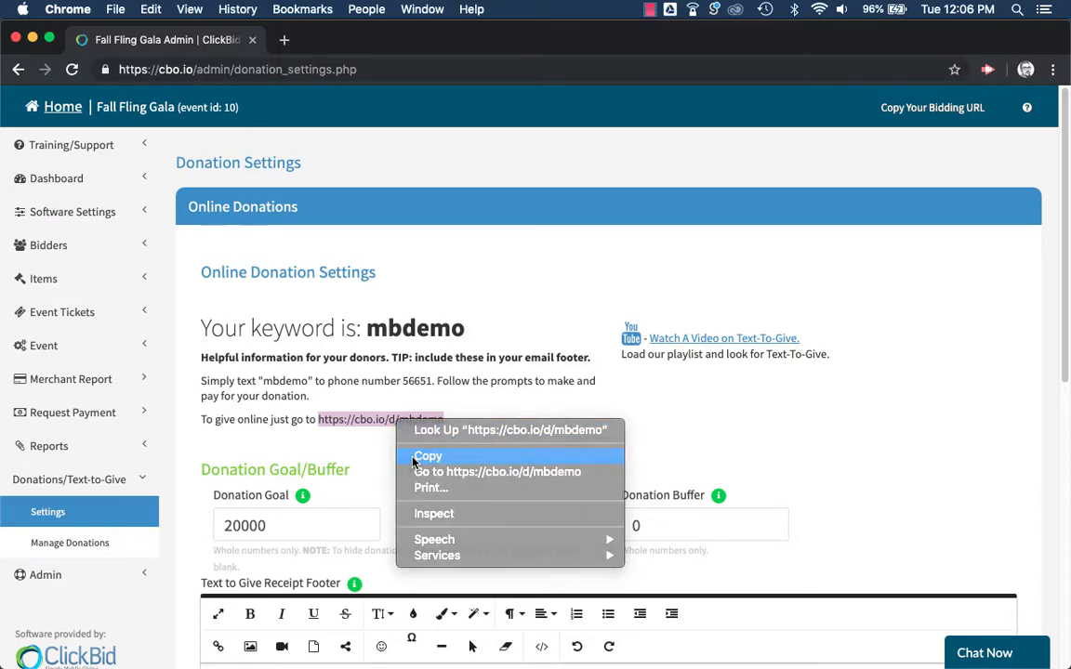
Open the copied giving link in a new tab, submit a donation amount of 11, and return to the donation settings.
click(285, 41)
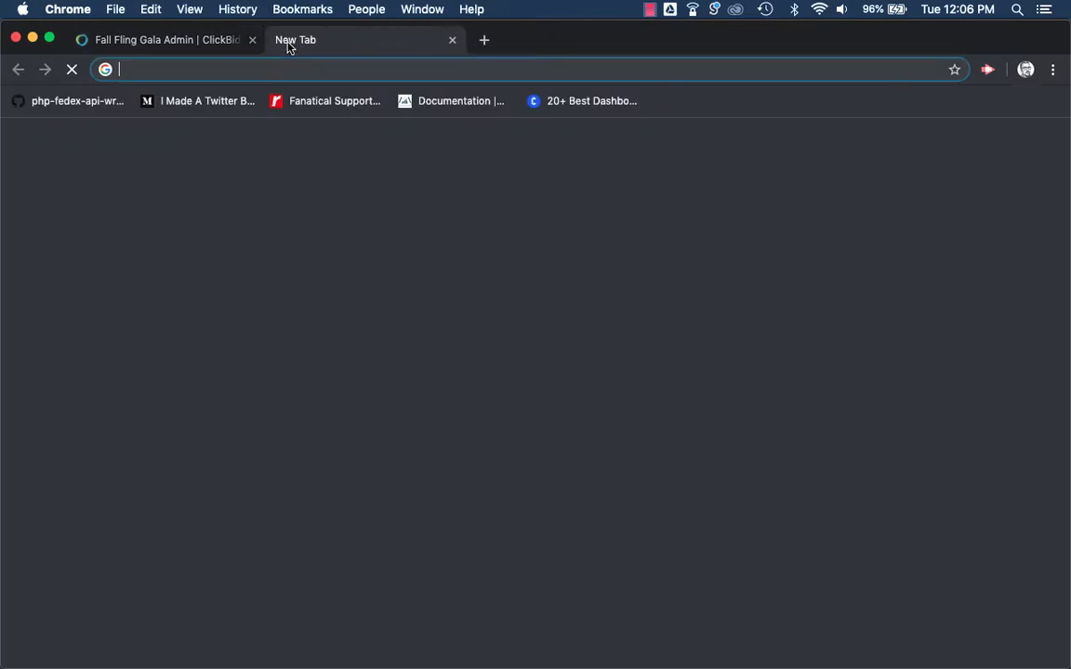
right_click(219, 72)
click(244, 163)
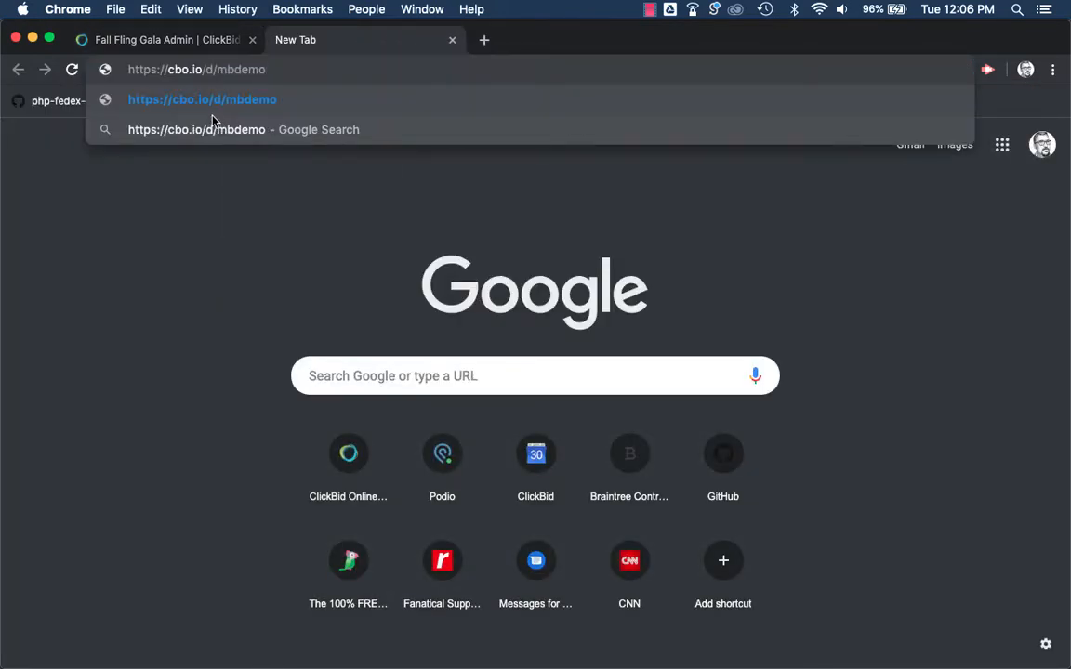
click(208, 109)
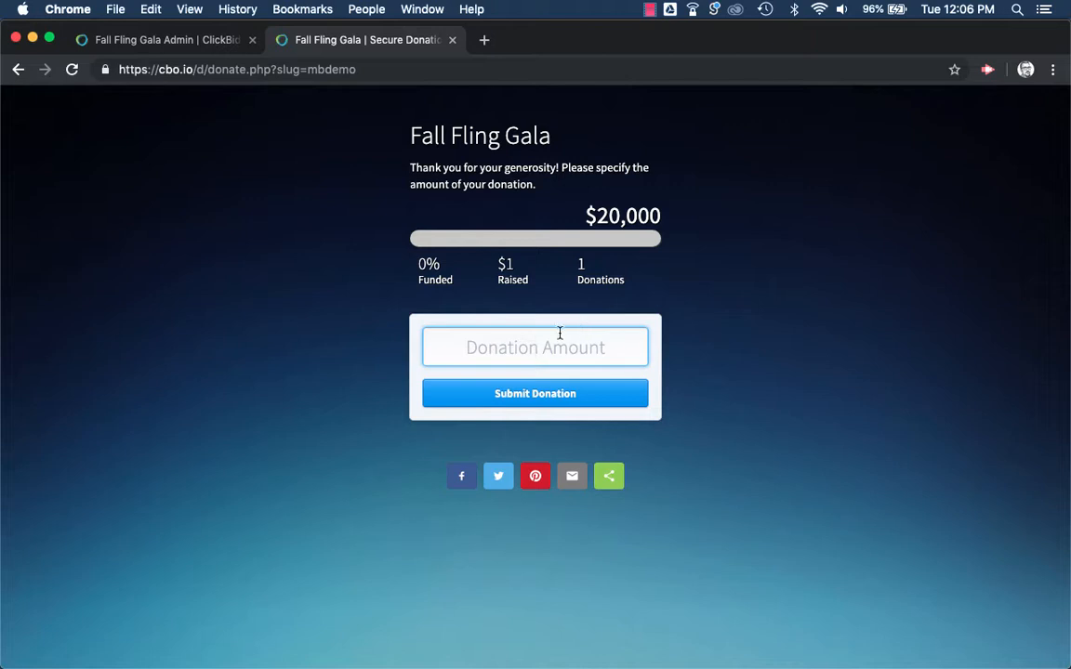
text(11)
key(Return)
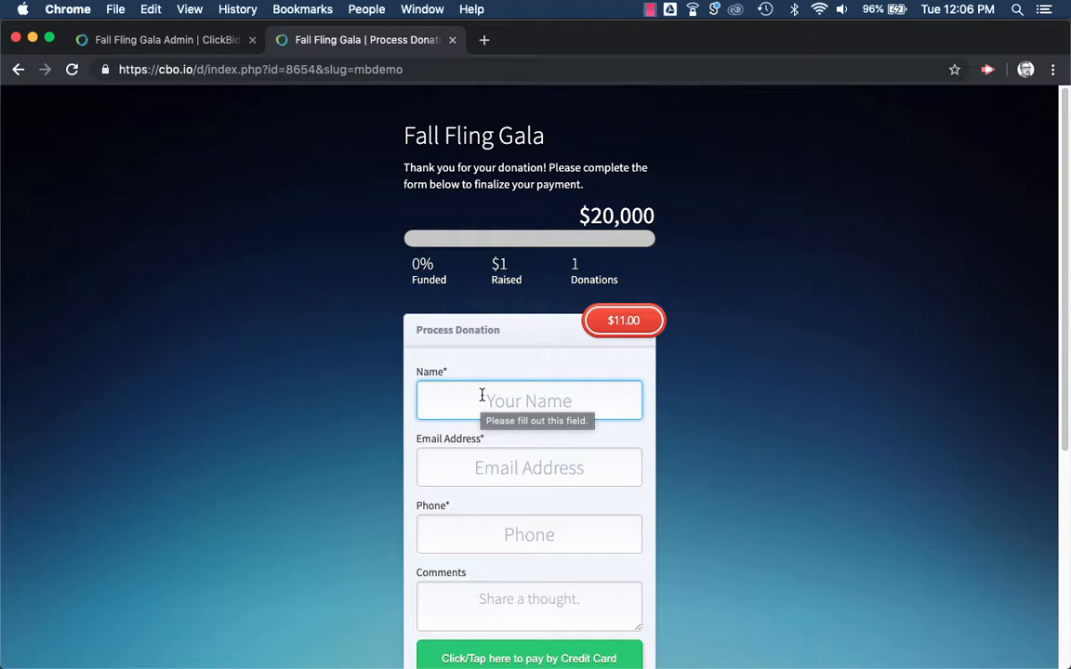
click(452, 39)
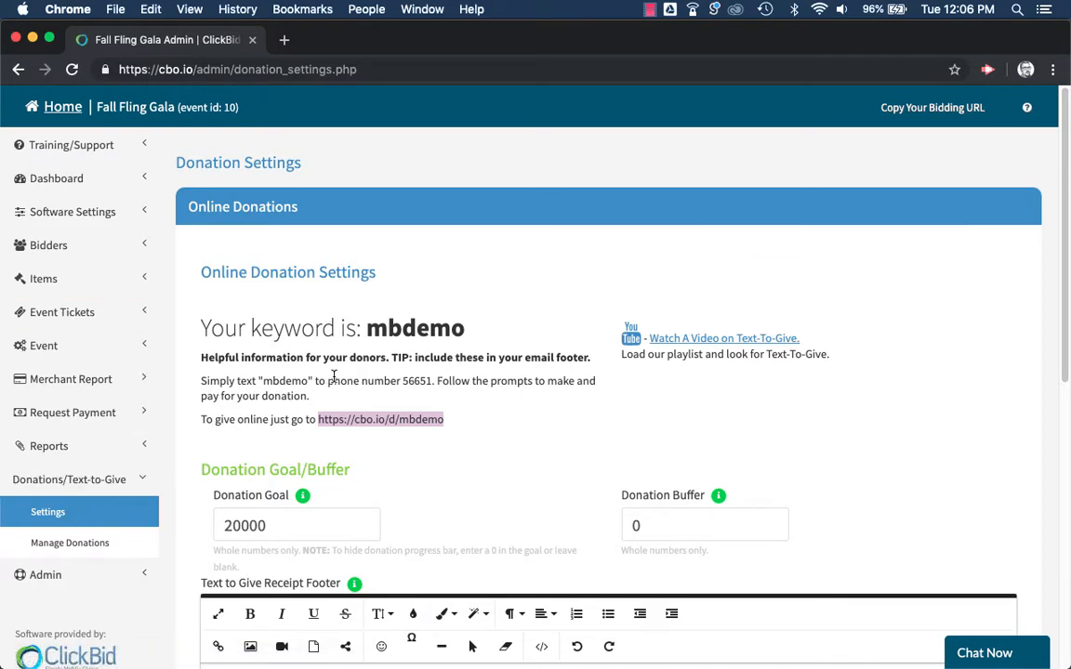
click(404, 423)
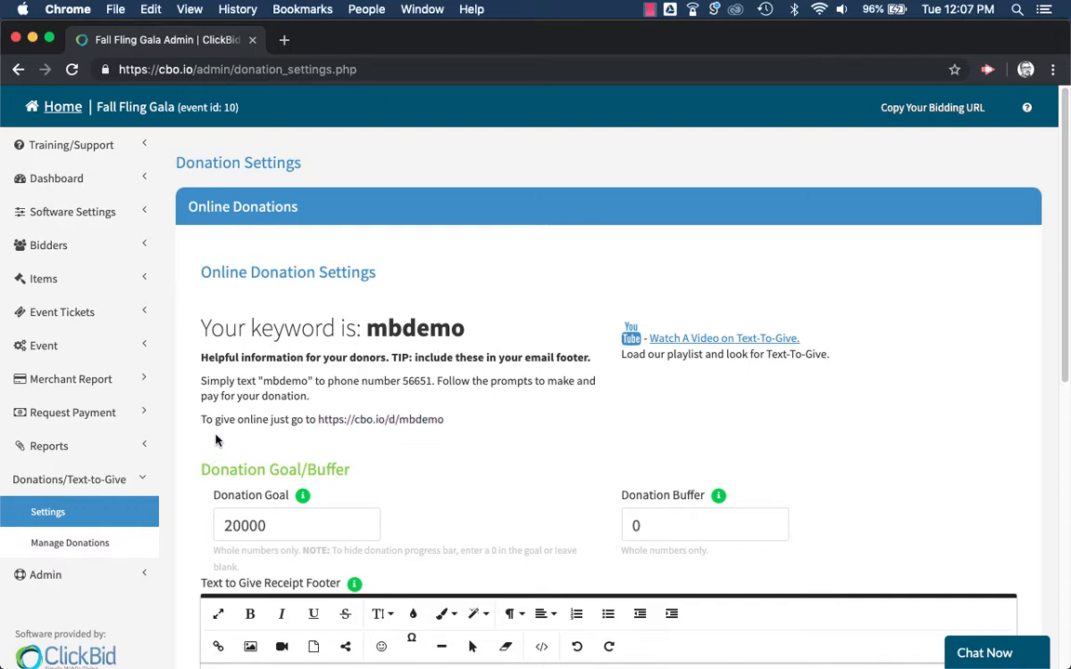
Open the online donations management list and examine the entries on its last page, including the export and resend options.
scroll(216, 441, down, 1)
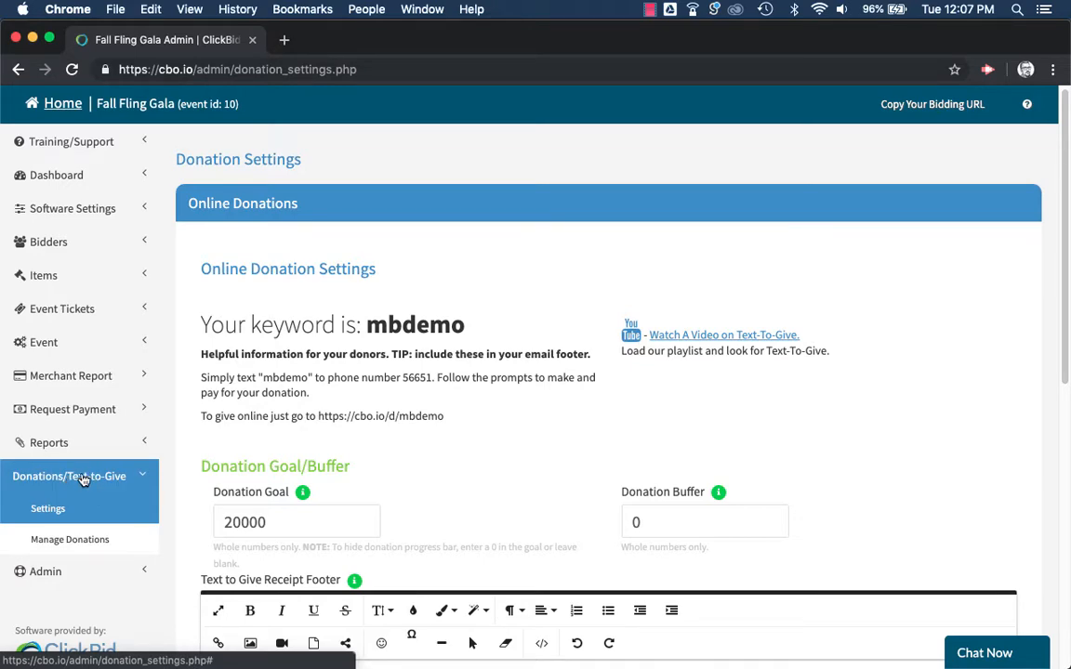
click(82, 541)
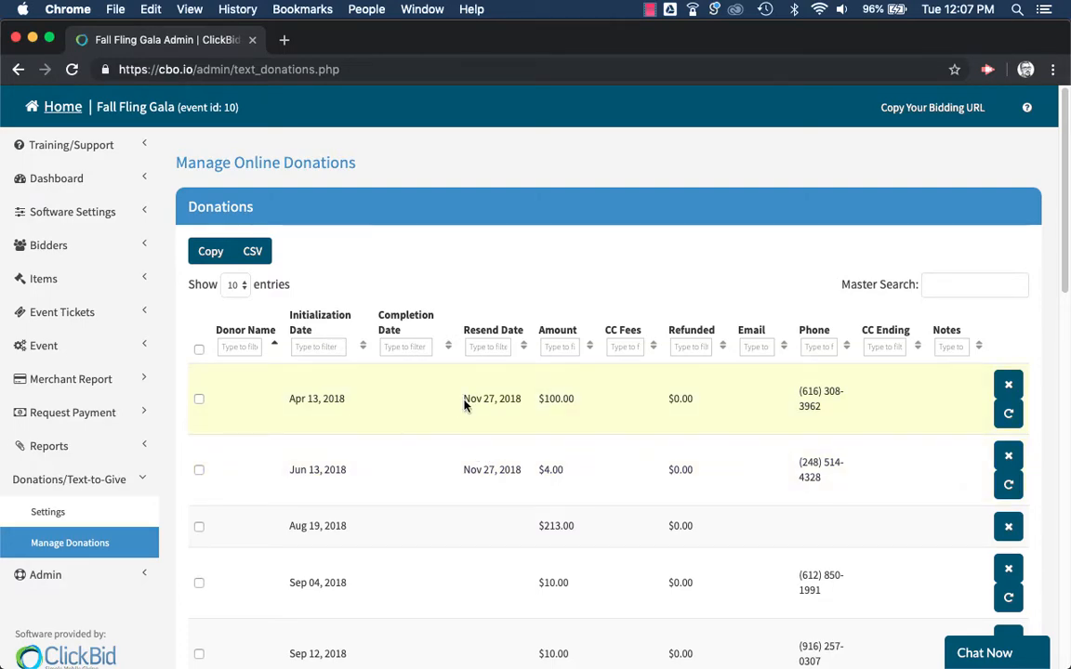
scroll(437, 411, down, 2)
scroll(438, 409, down, 6)
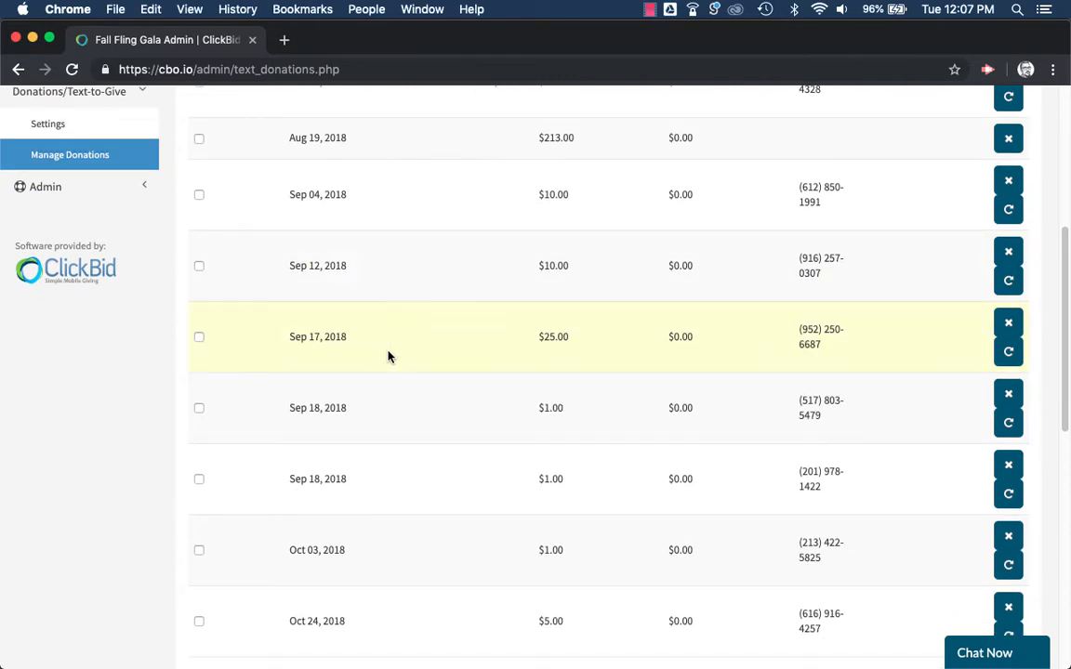
scroll(381, 483, down, 5)
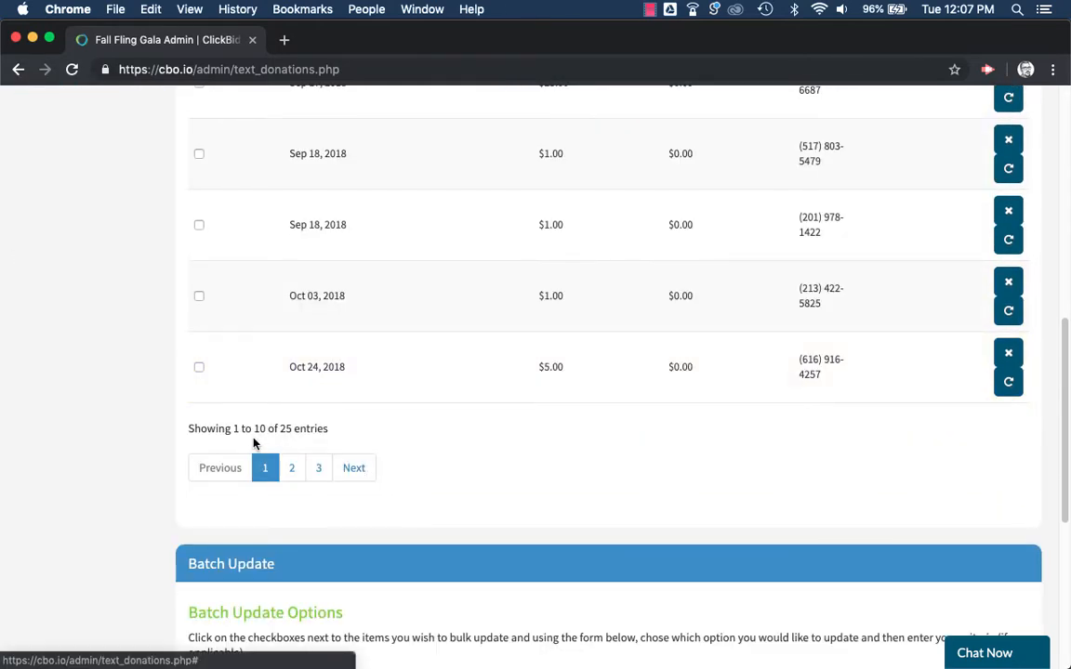
click(364, 469)
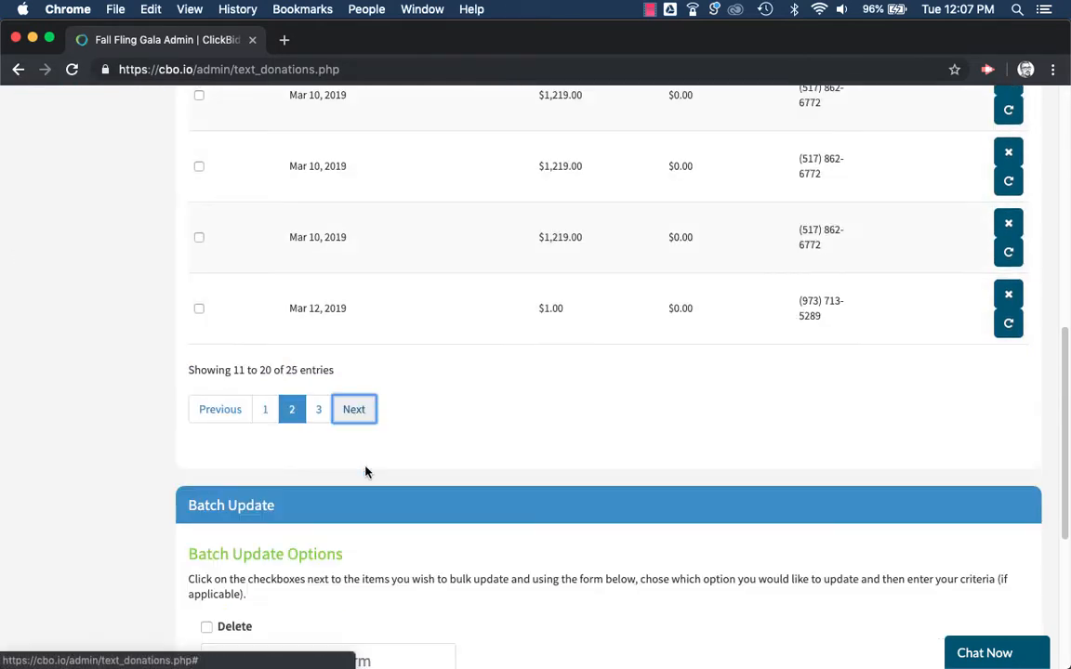
click(354, 408)
scroll(466, 339, up, 10)
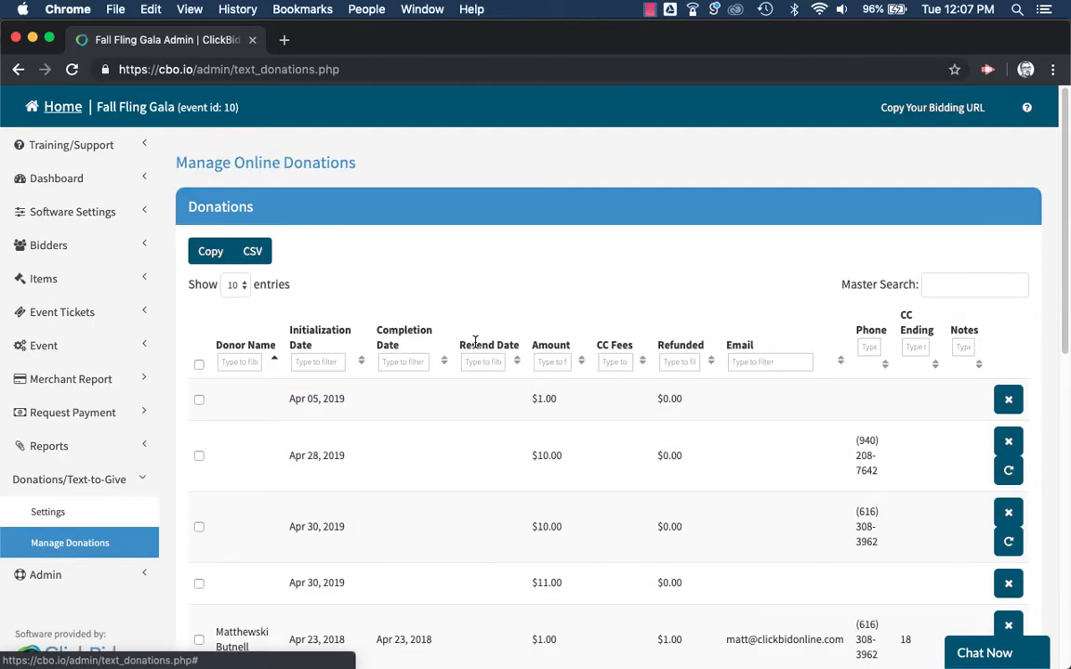
scroll(442, 409, down, 3)
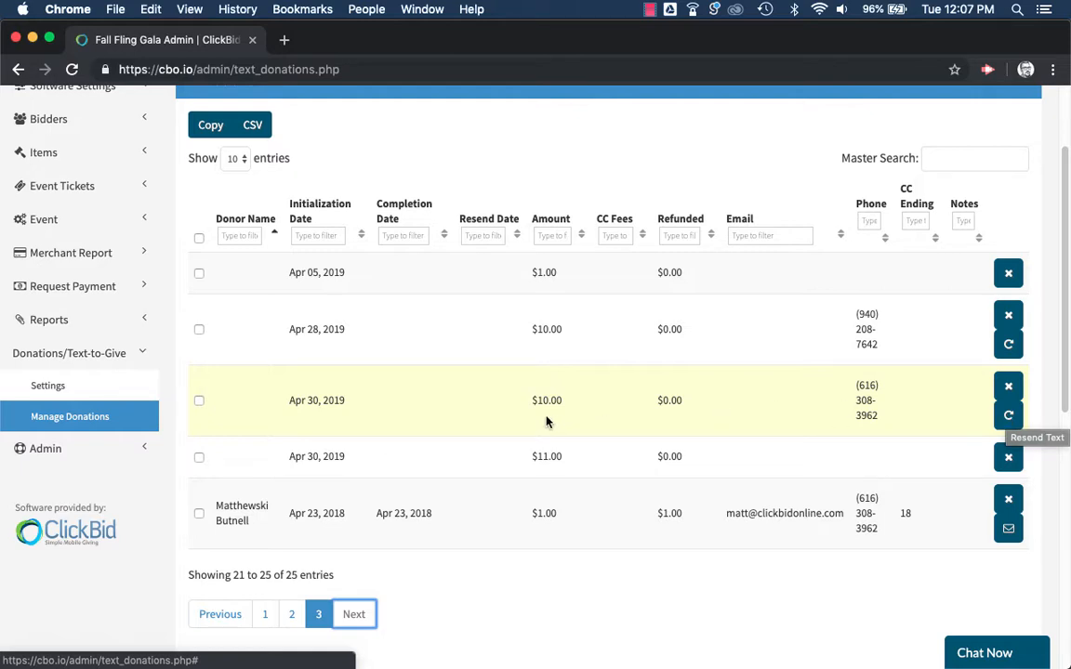
scroll(513, 418, up, 1)
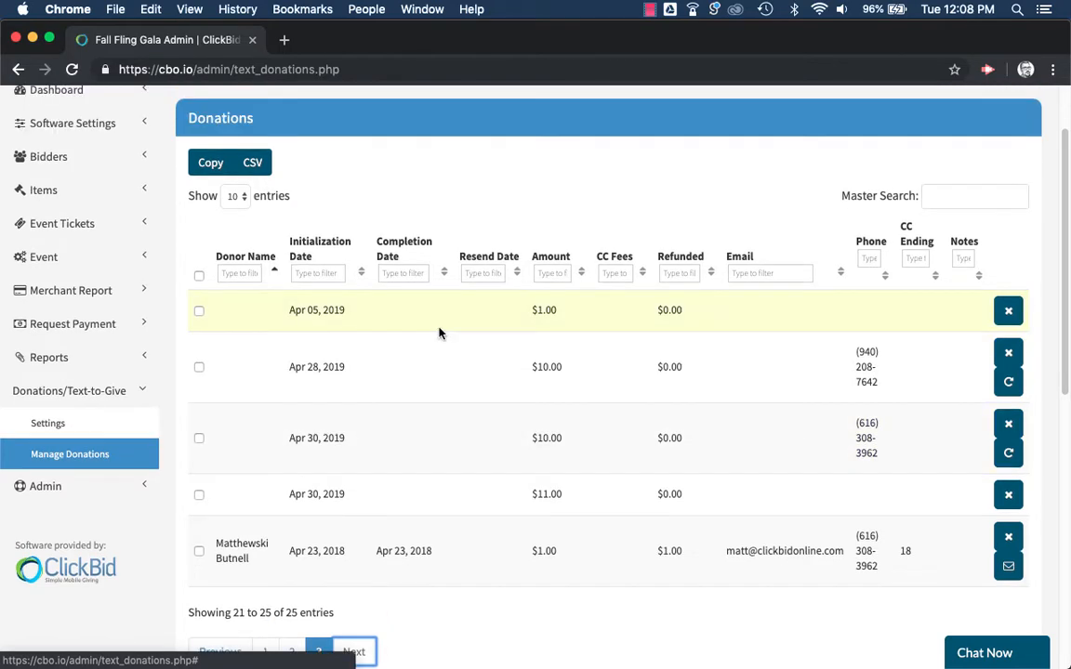
click(264, 165)
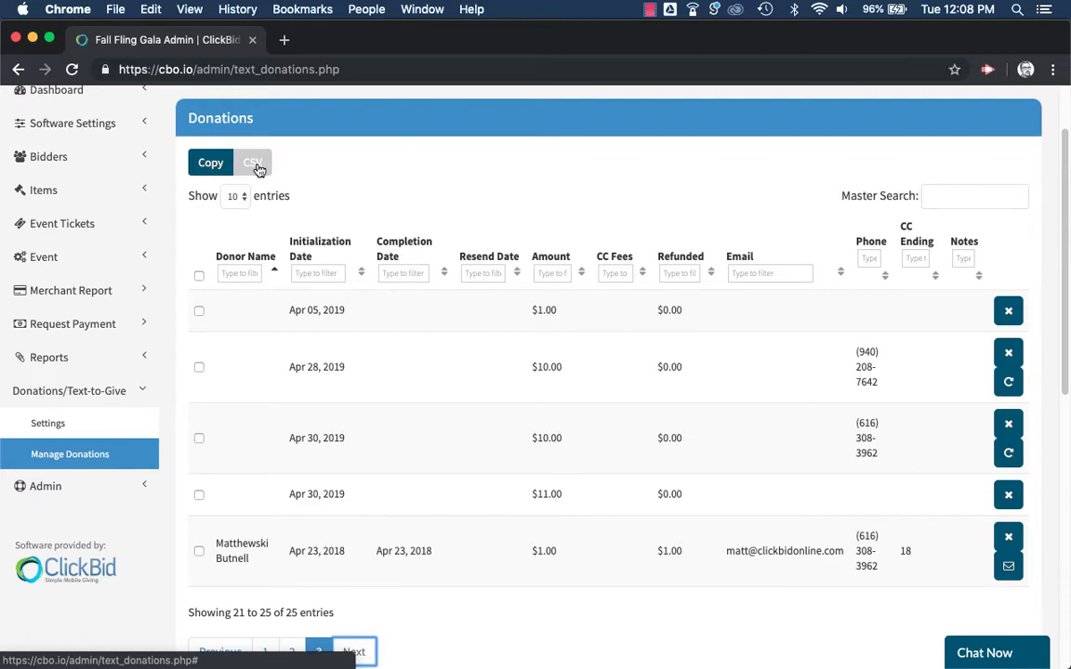
scroll(372, 223, down, 4)
scroll(511, 286, up, 5)
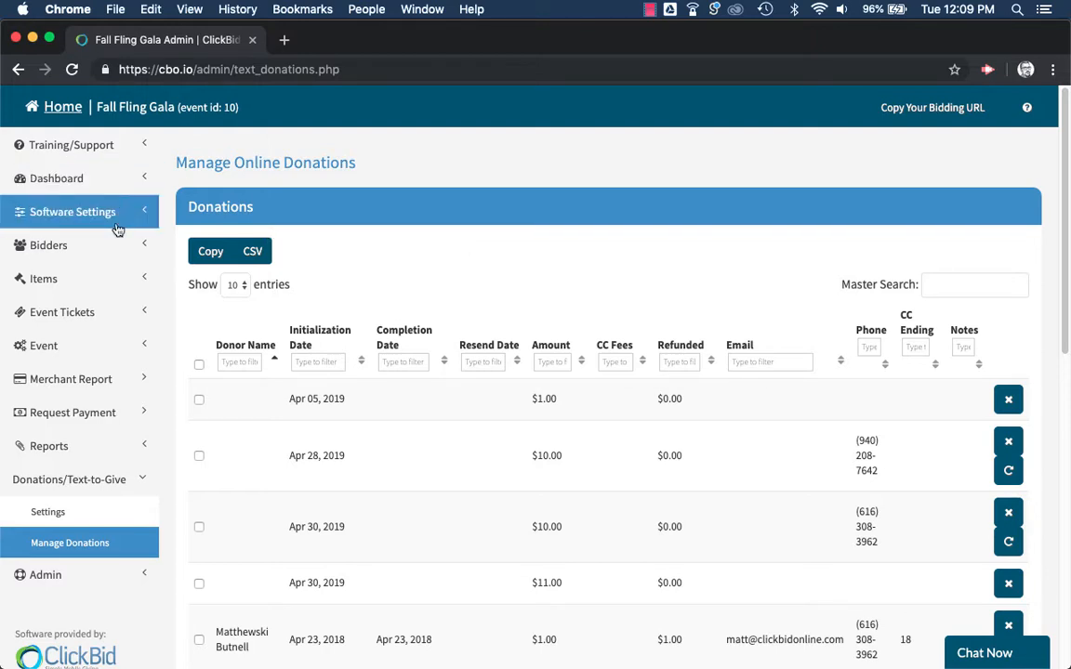
Open the Manage Items page listing all auction items.
click(78, 281)
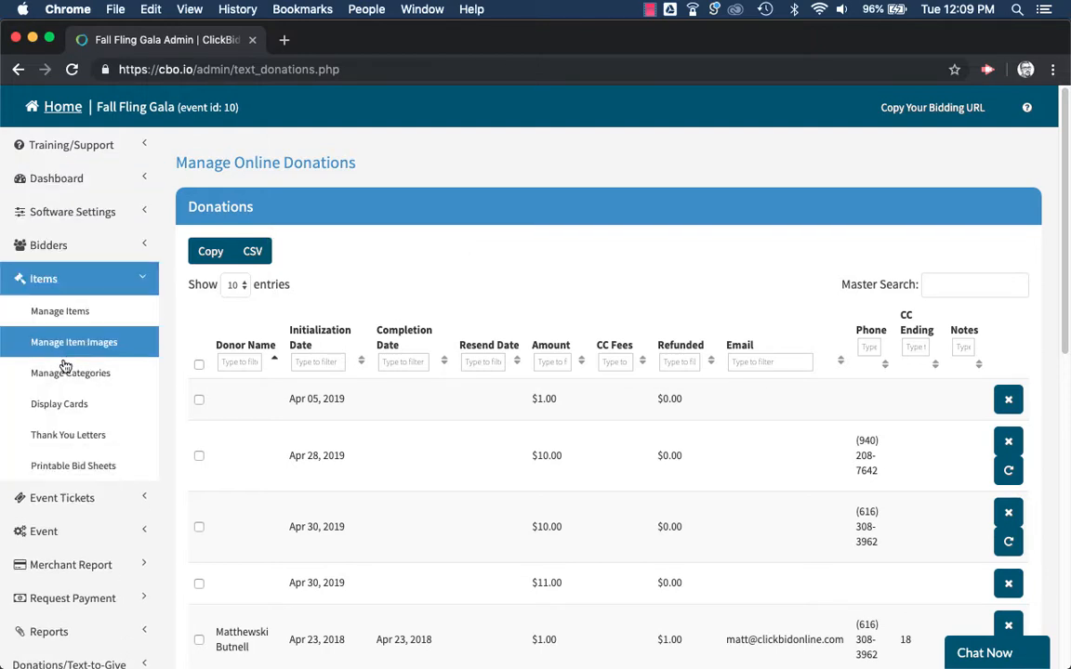
click(84, 316)
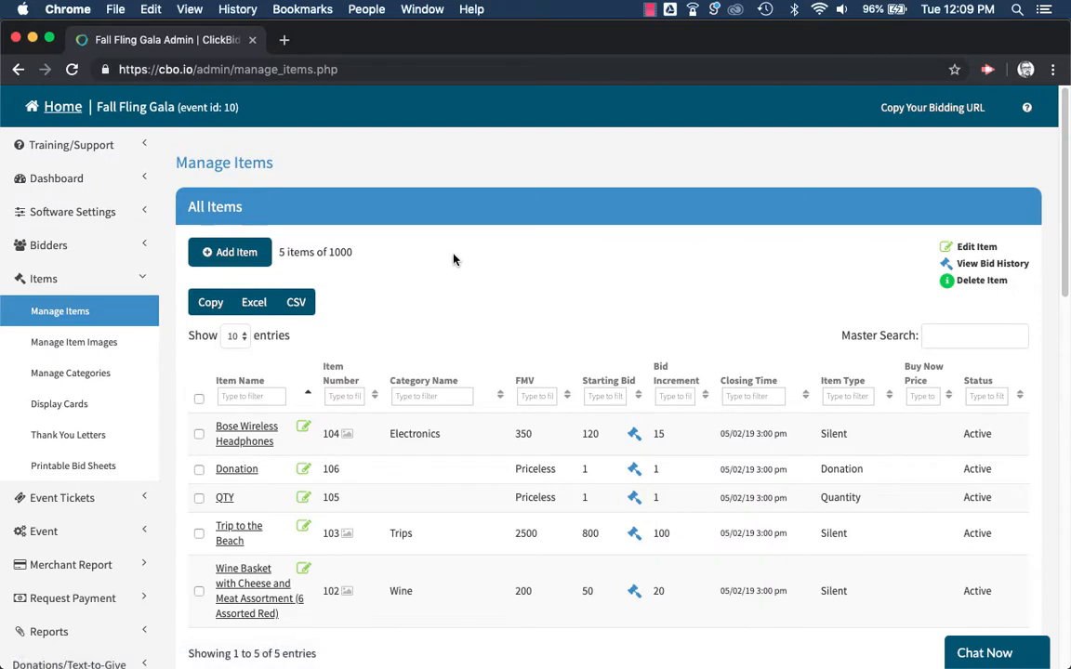
Open the Donation item (#106) for editing and examine its essentials, item type and pre-set denomination settings.
scroll(455, 258, down, 2)
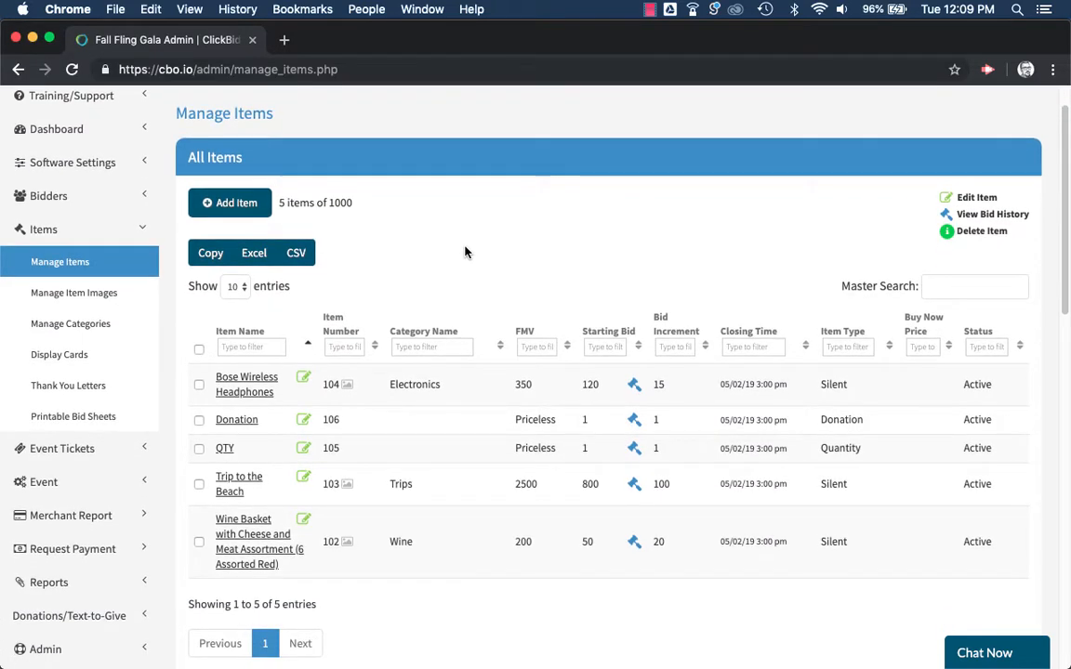
scroll(464, 251, down, 2)
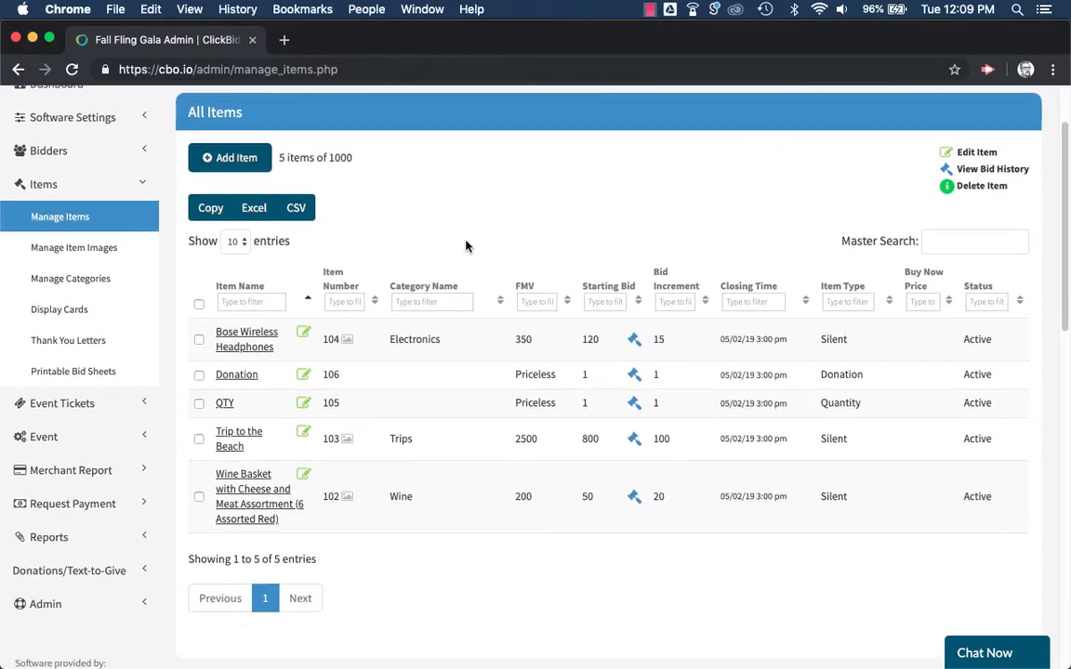
click(249, 374)
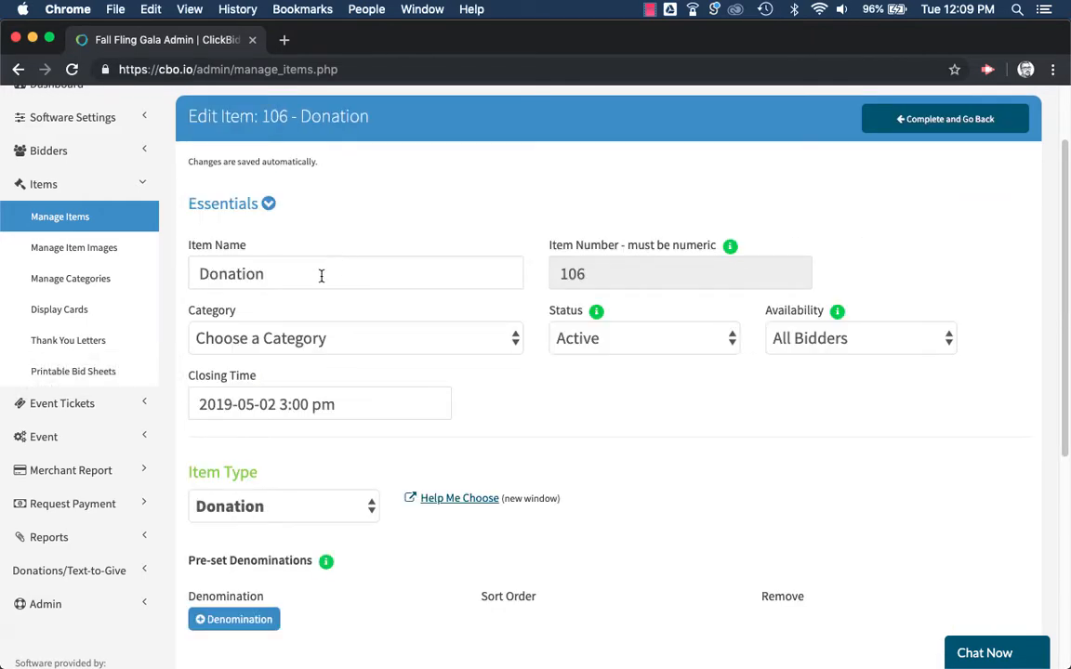
scroll(491, 355, down, 3)
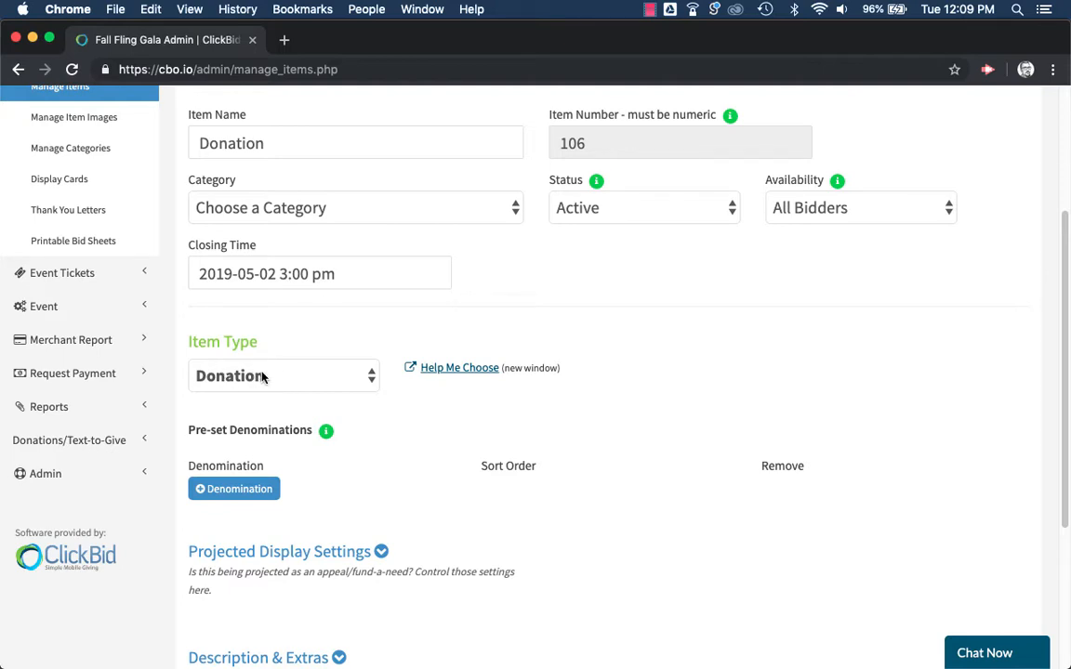
scroll(316, 365, up, 5)
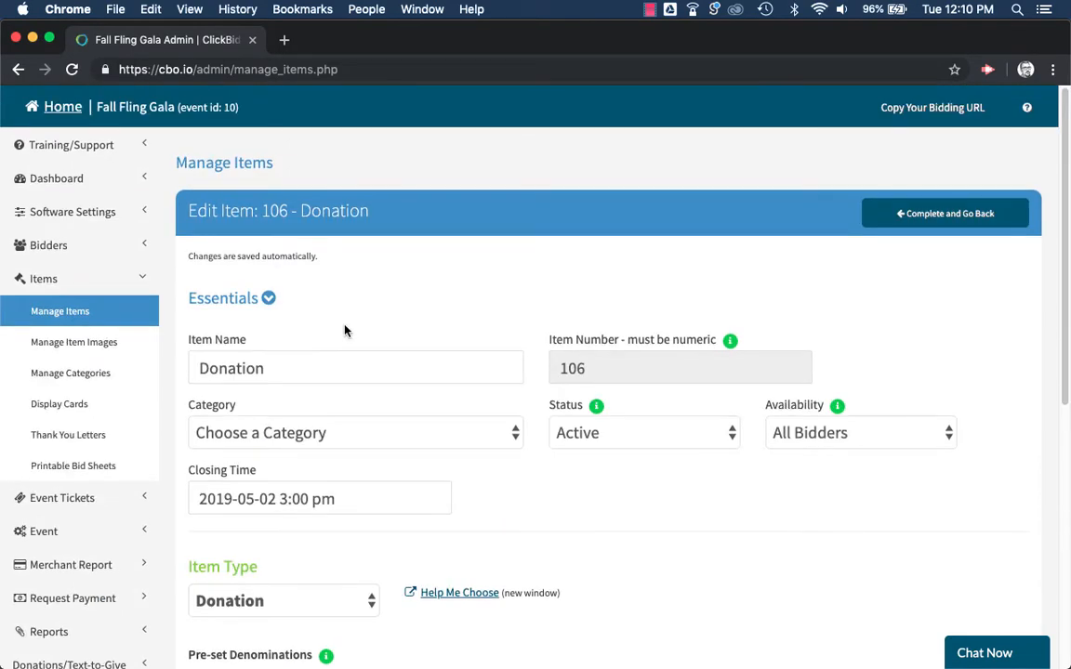
Open the event's Appeal Display page and look over its appeal settings.
click(75, 278)
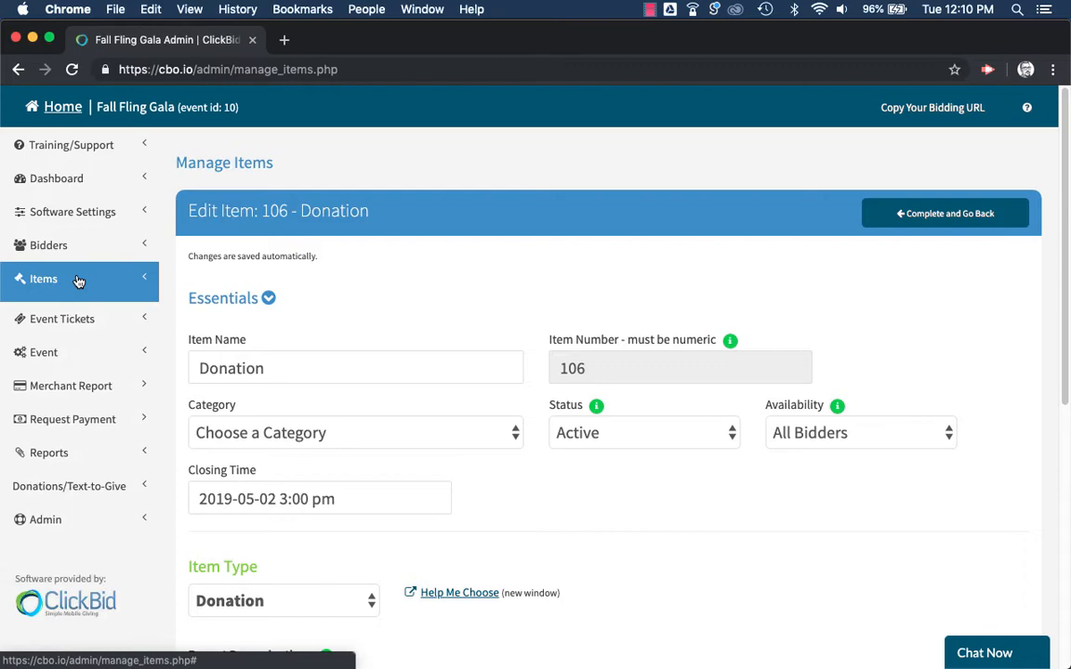
click(74, 345)
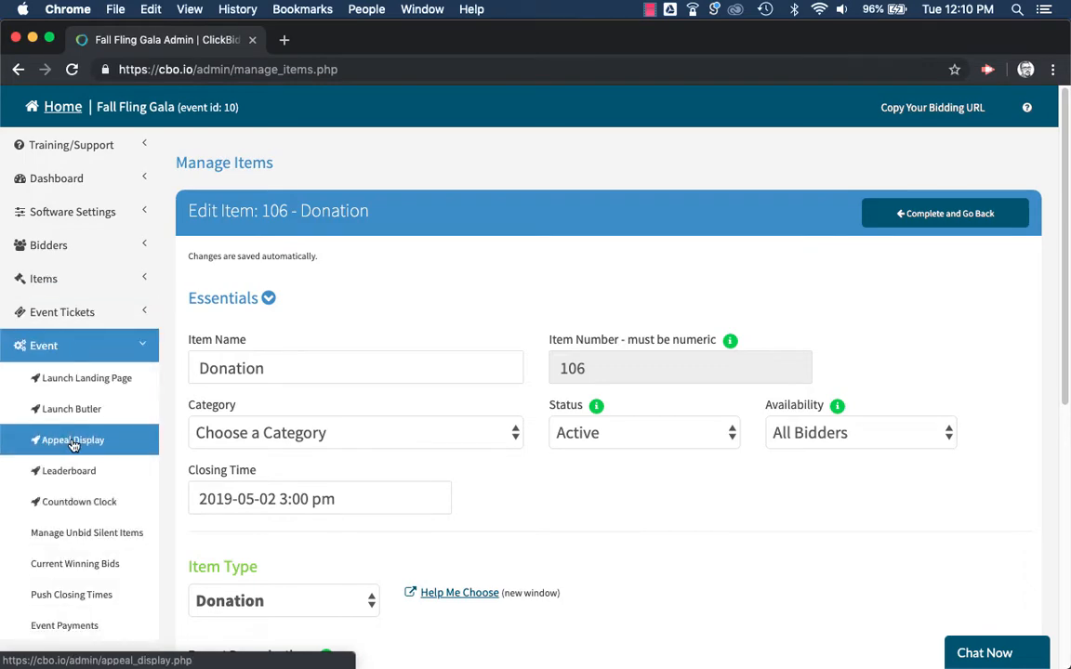
click(74, 443)
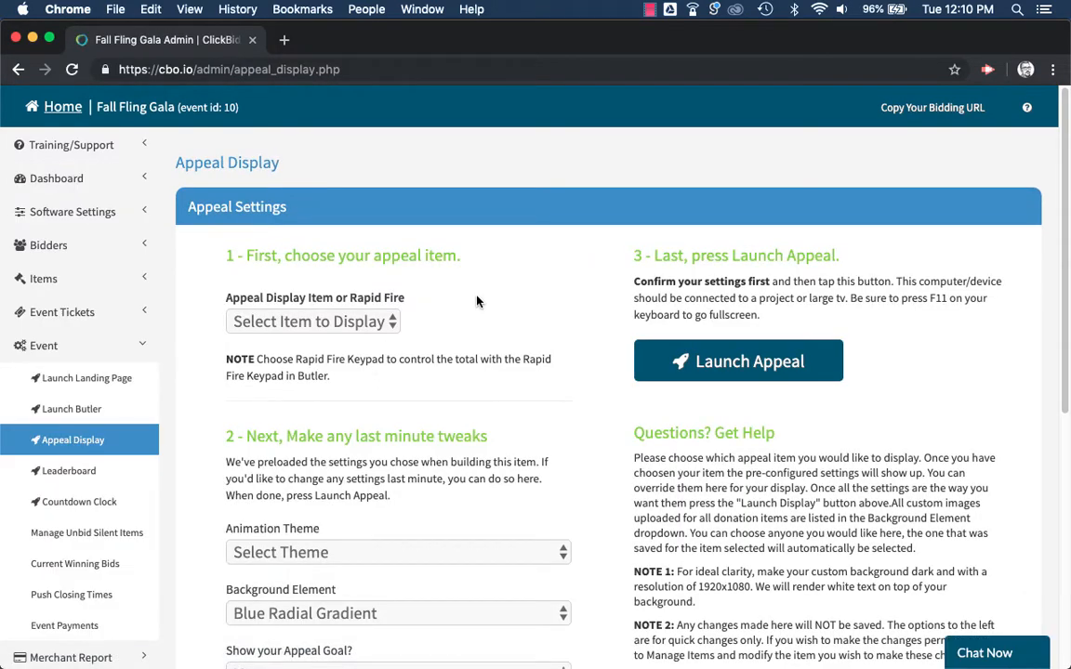
scroll(537, 419, down, 3)
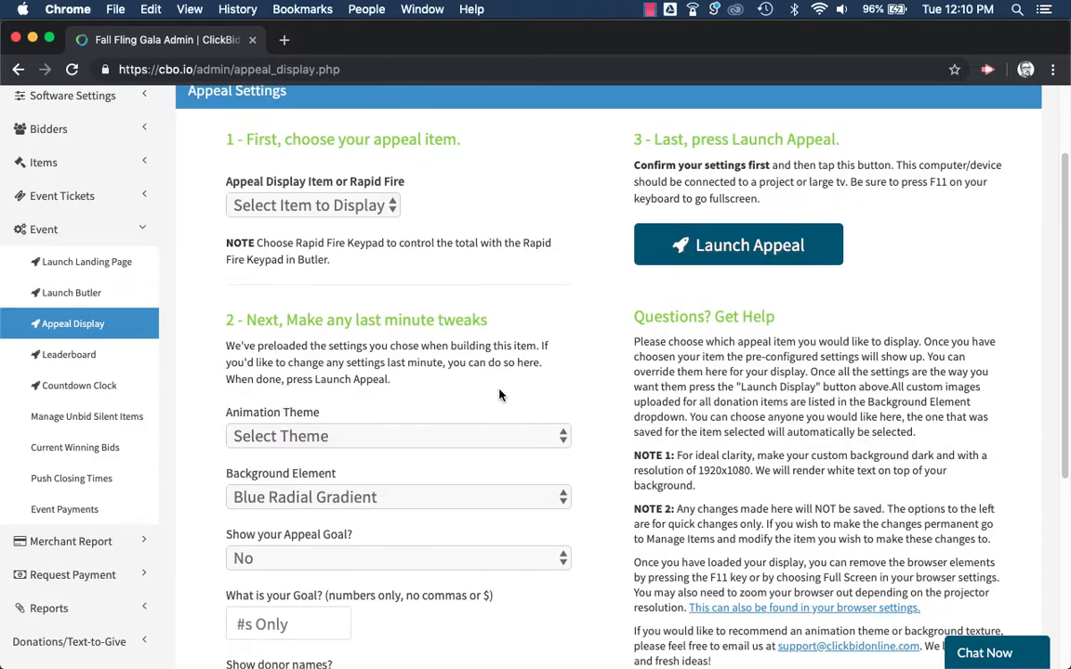
Choose Donation (#106) as the appeal item to display.
scroll(499, 395, up, 3)
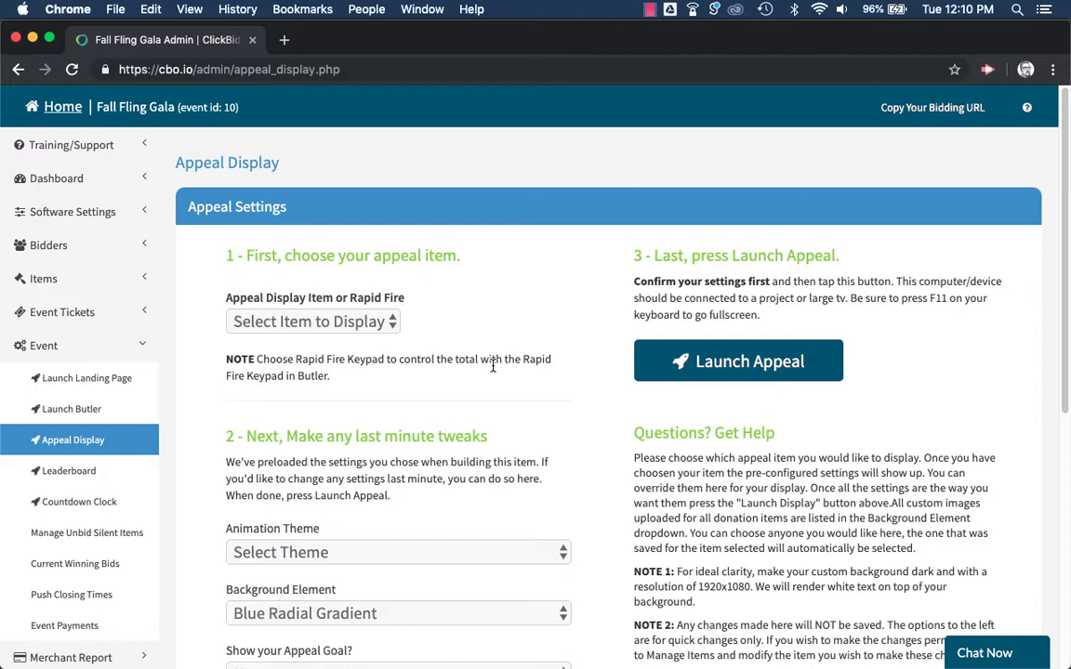
click(365, 321)
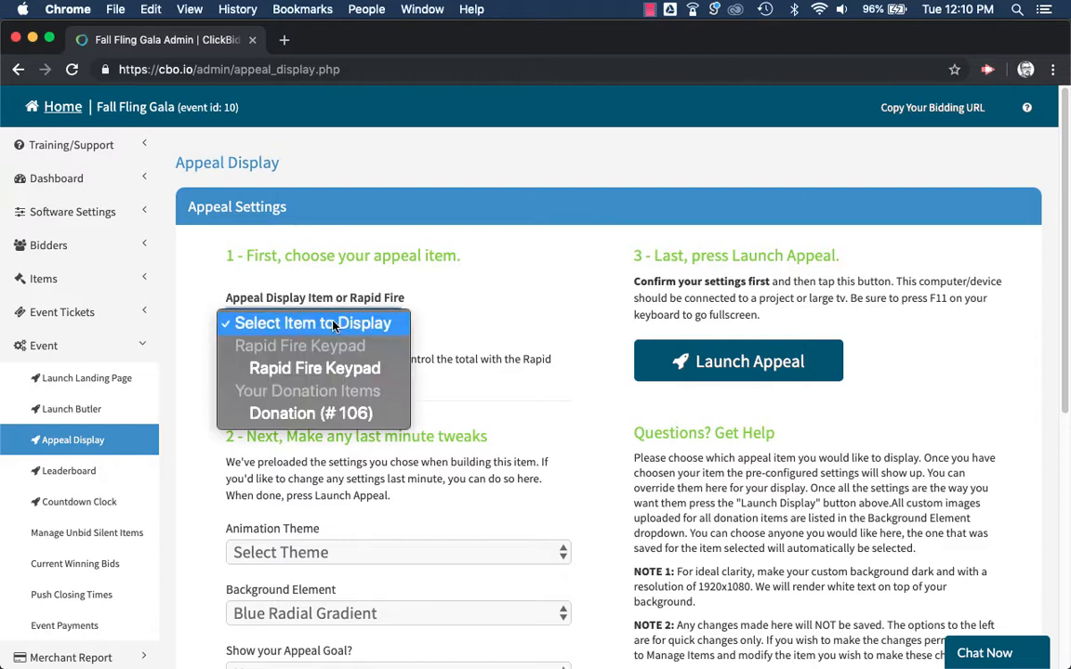
click(316, 414)
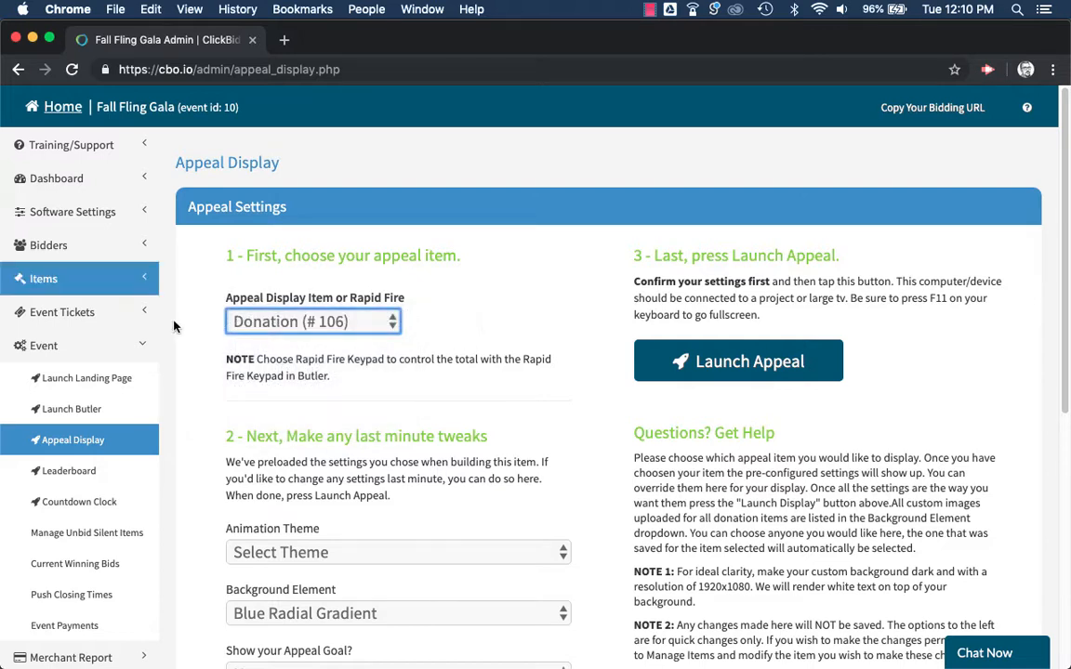
click(445, 347)
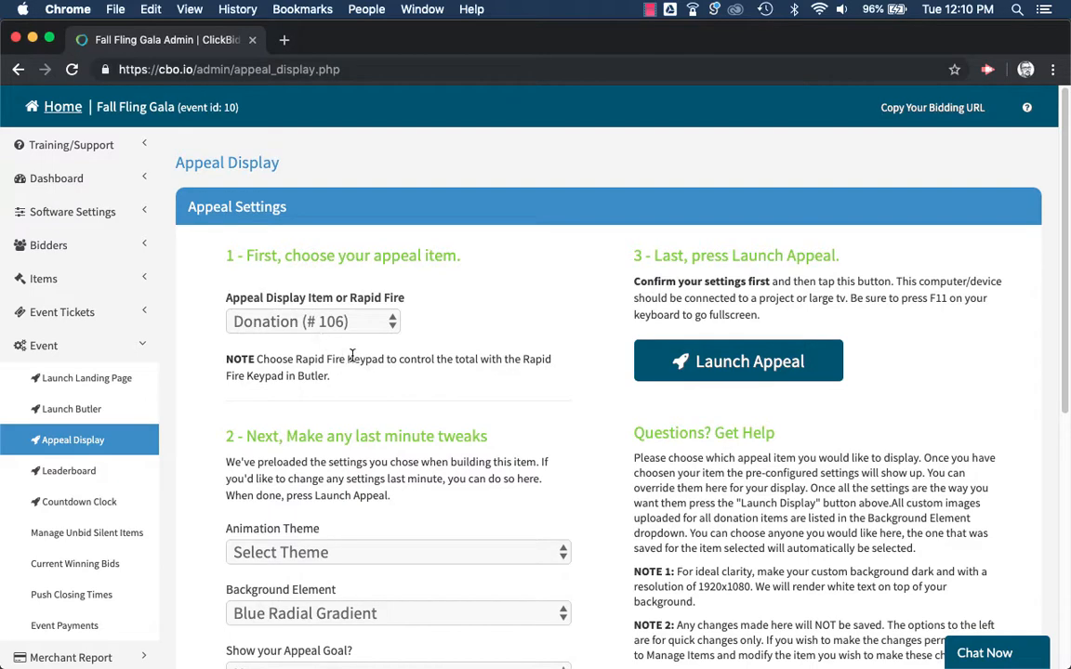
Examine the available animation themes and background elements in the last-minute tweaks for the appeal.
scroll(316, 344, down, 5)
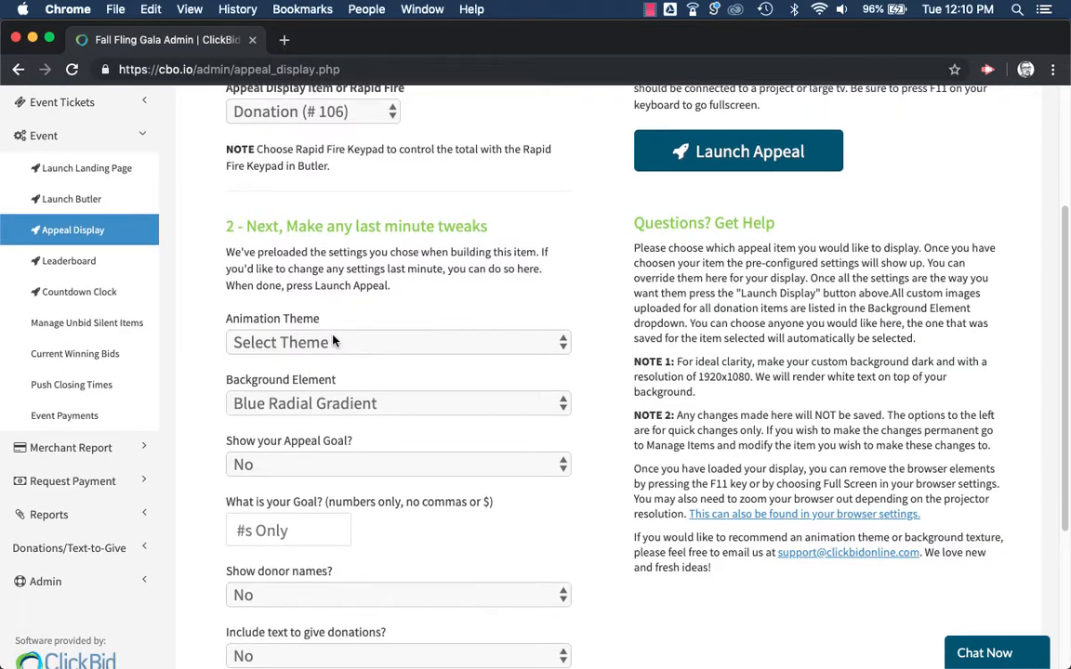
scroll(307, 323, down, 3)
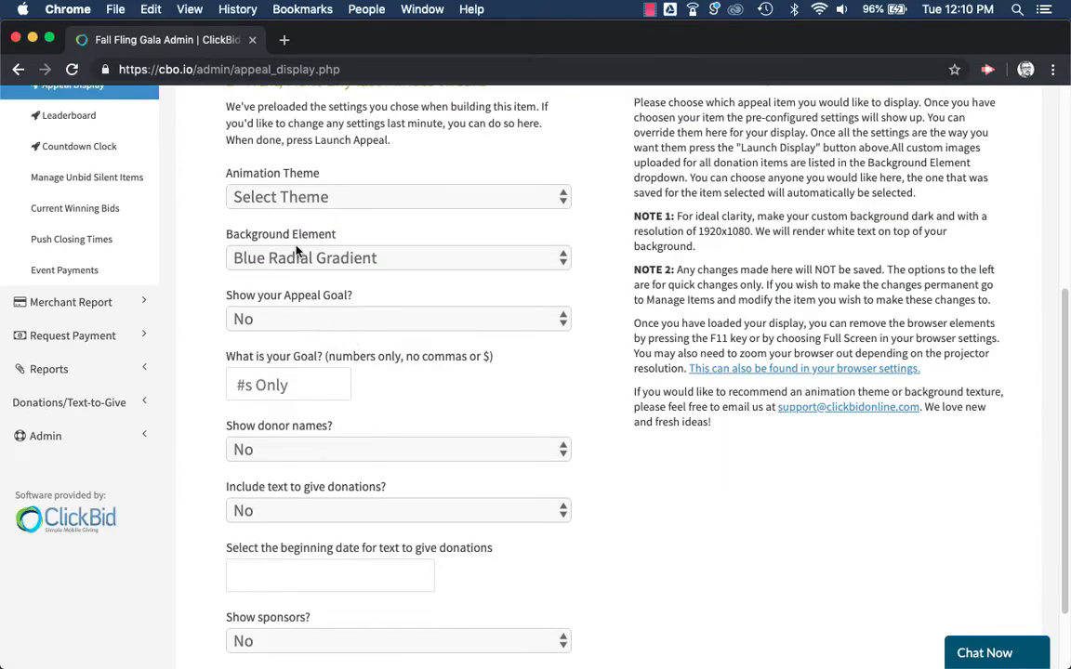
click(298, 198)
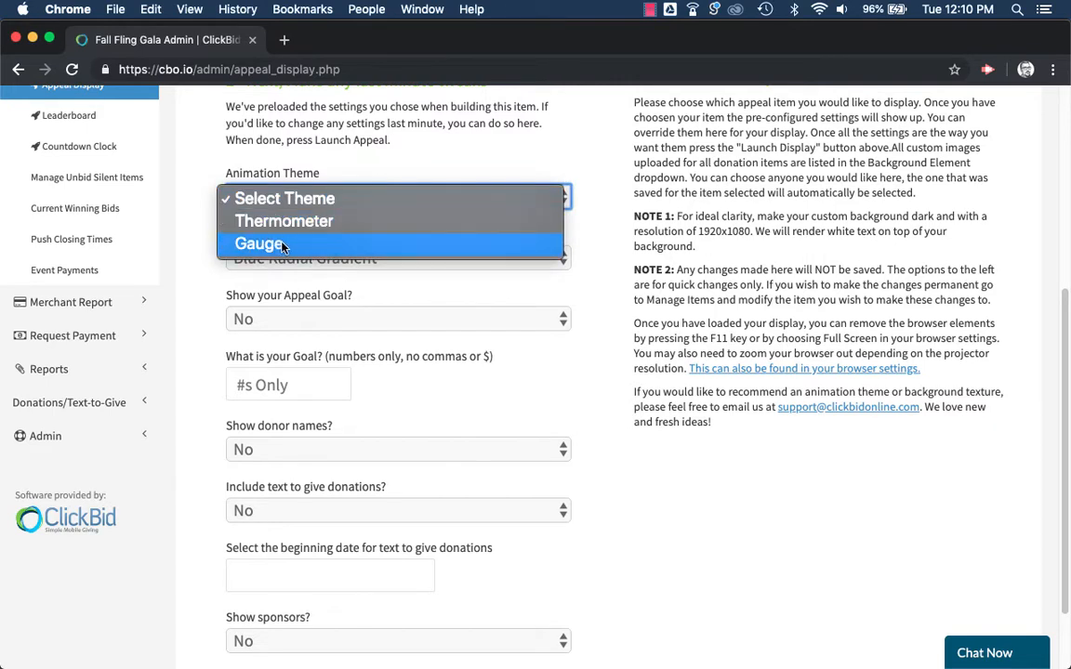
click(299, 198)
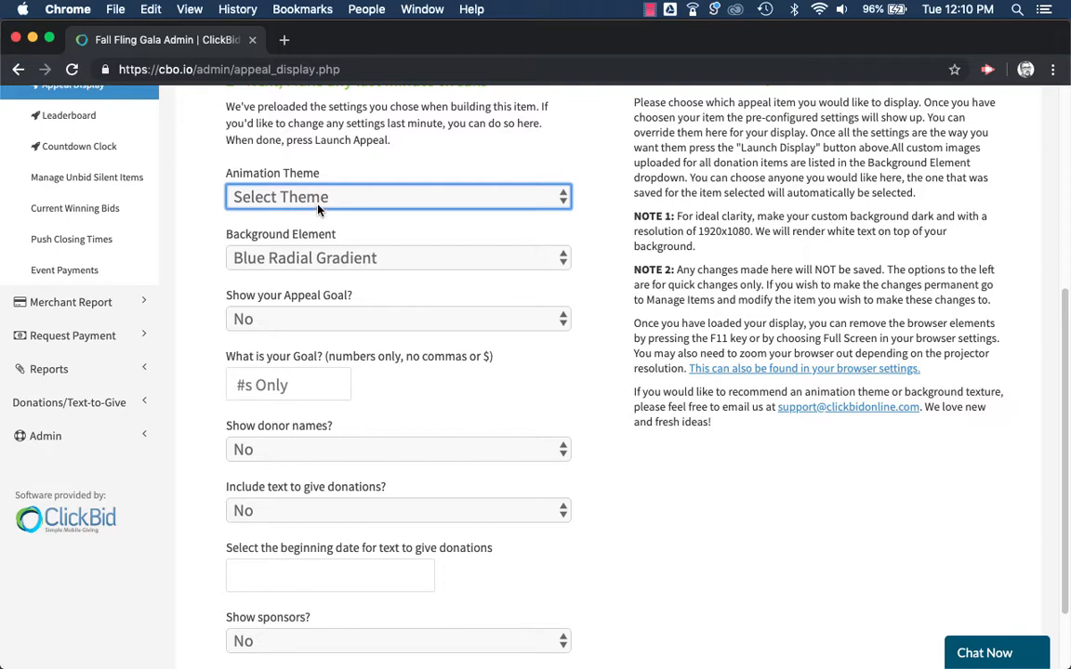
click(339, 227)
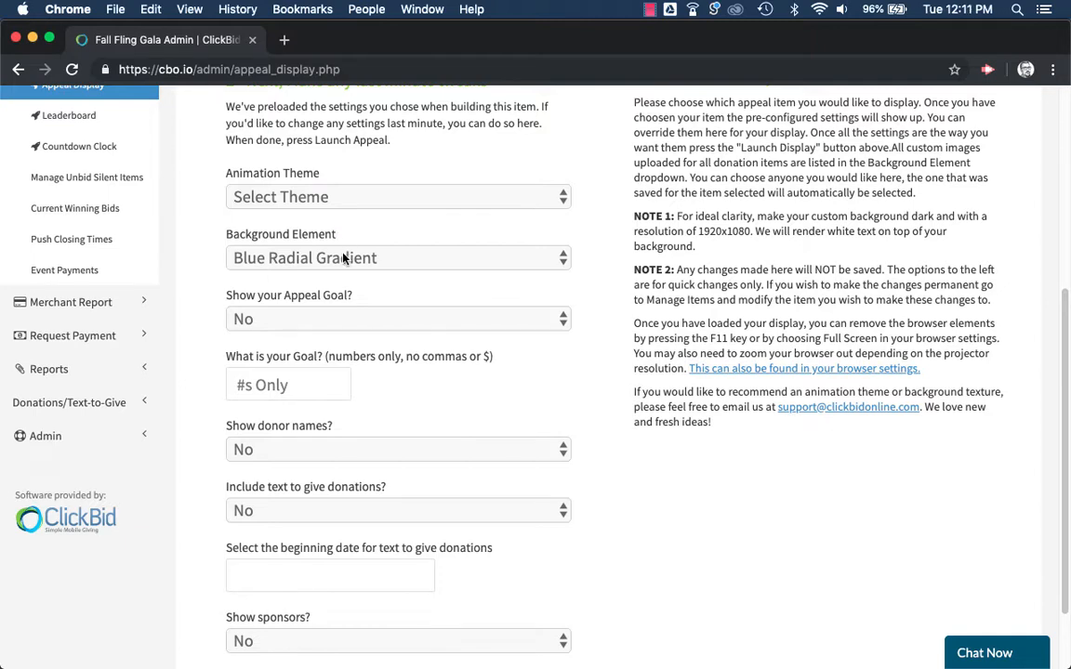
click(282, 258)
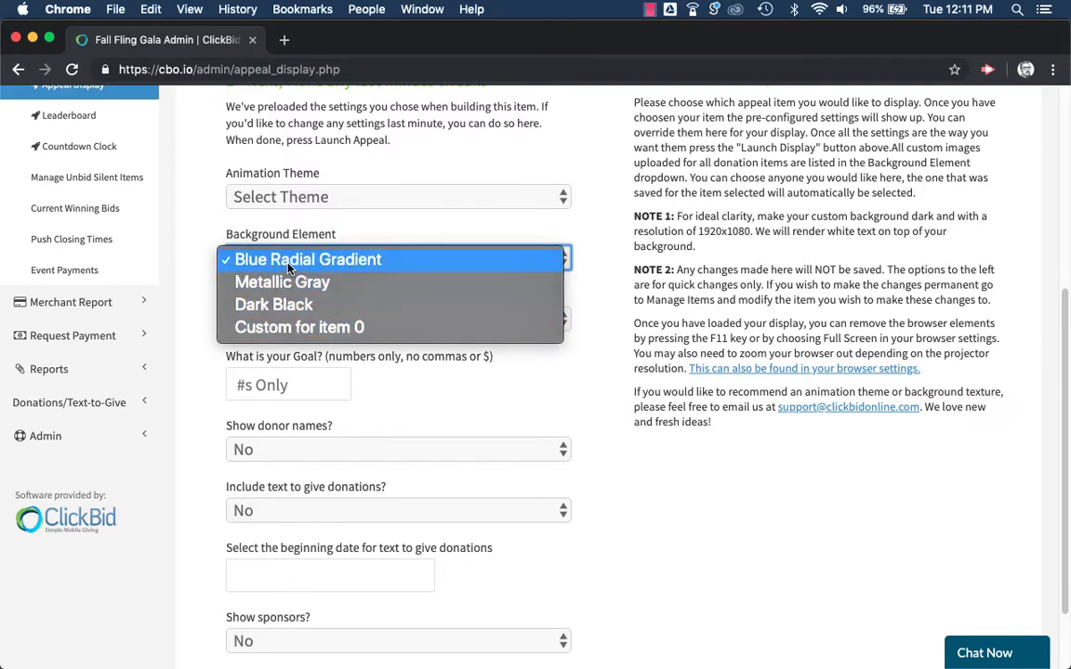
click(260, 259)
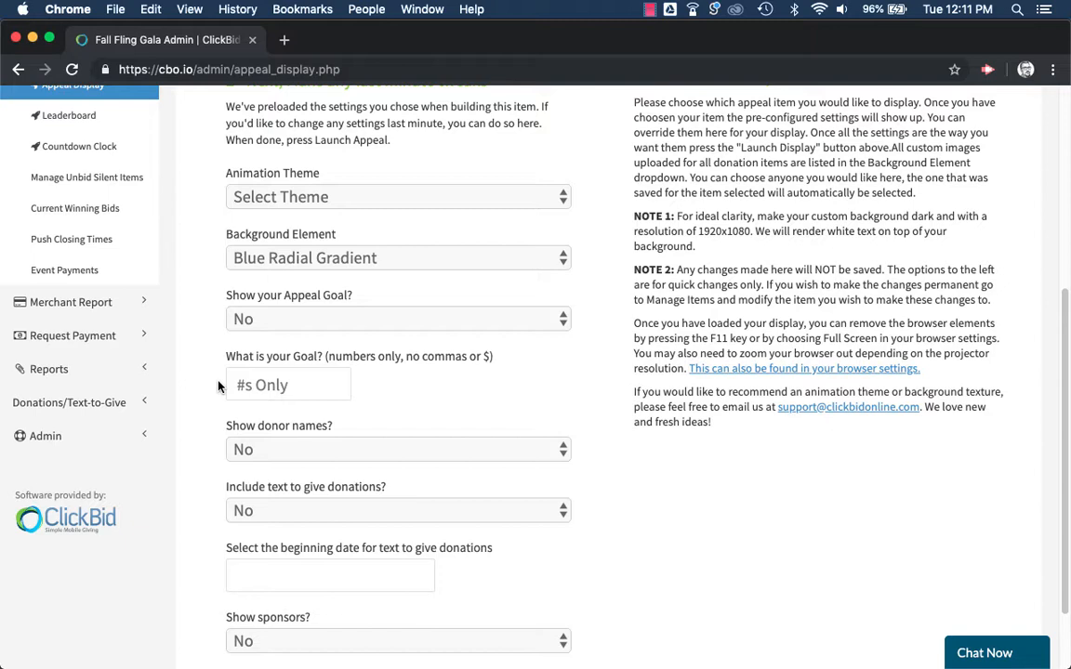
Set the appeal to include text to give donations and review where donations are managed and the remaining appeal settings.
scroll(219, 386, down, 2)
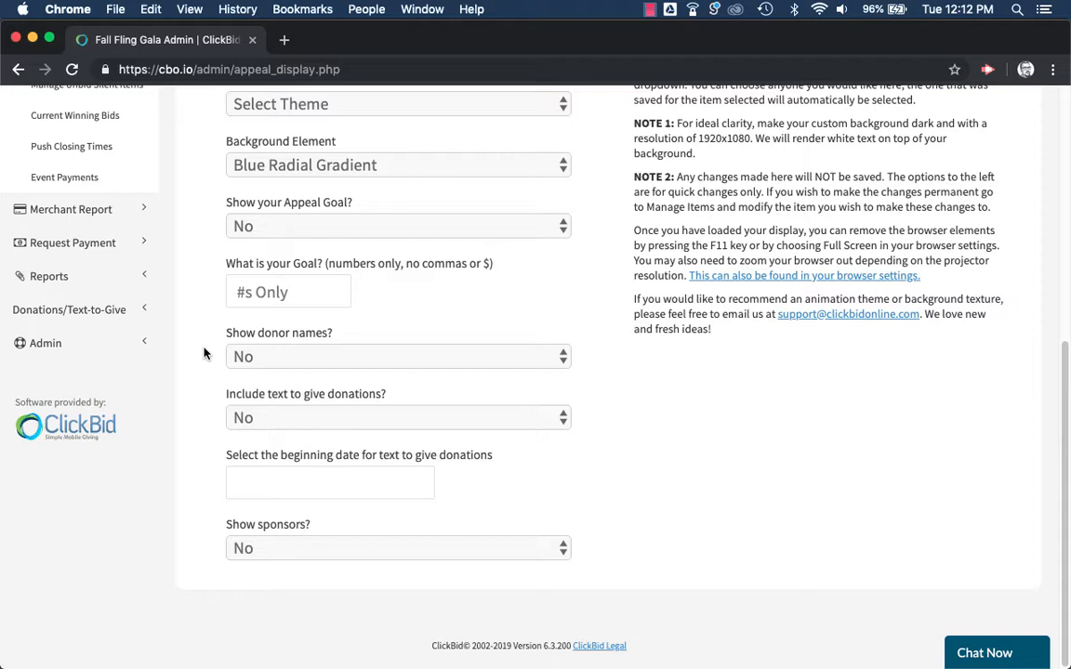
click(238, 417)
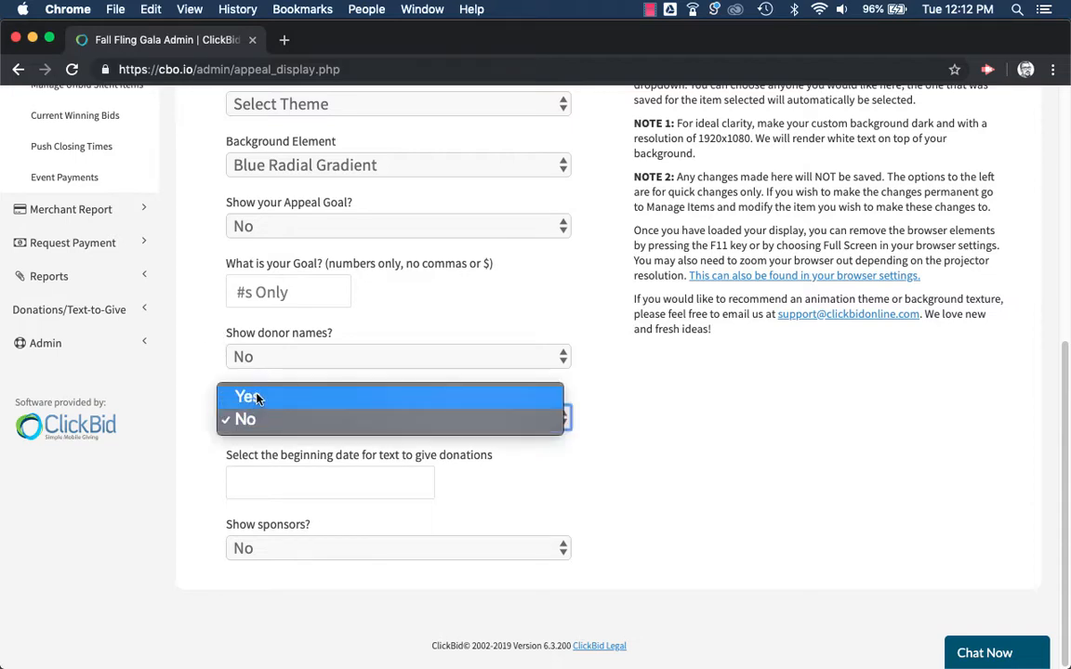
click(258, 397)
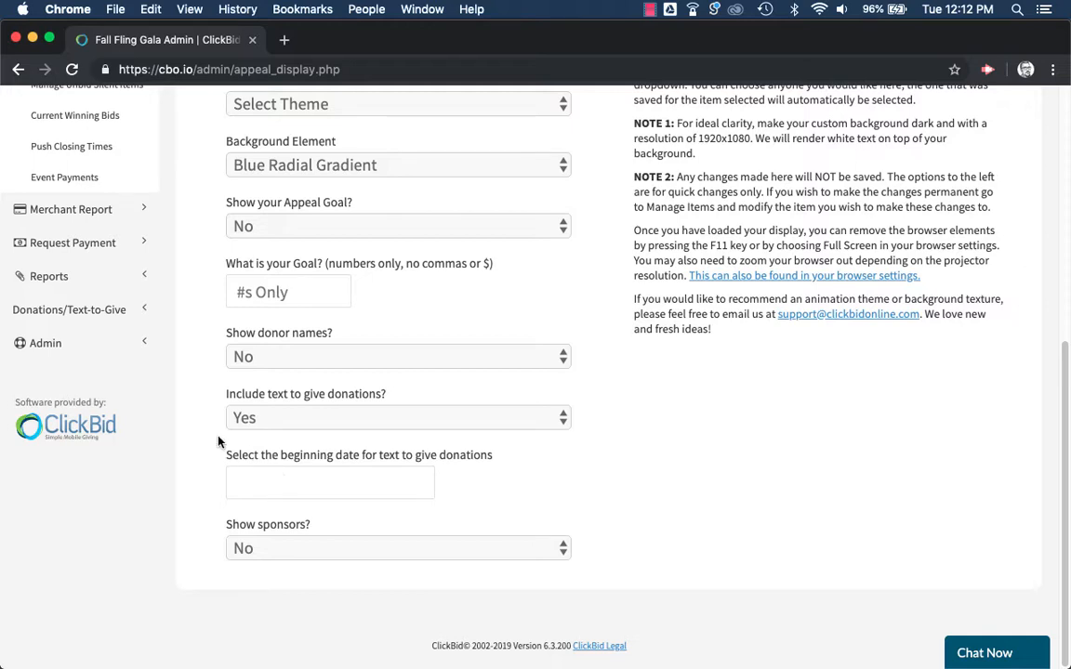
click(65, 309)
scroll(48, 191, up, 2)
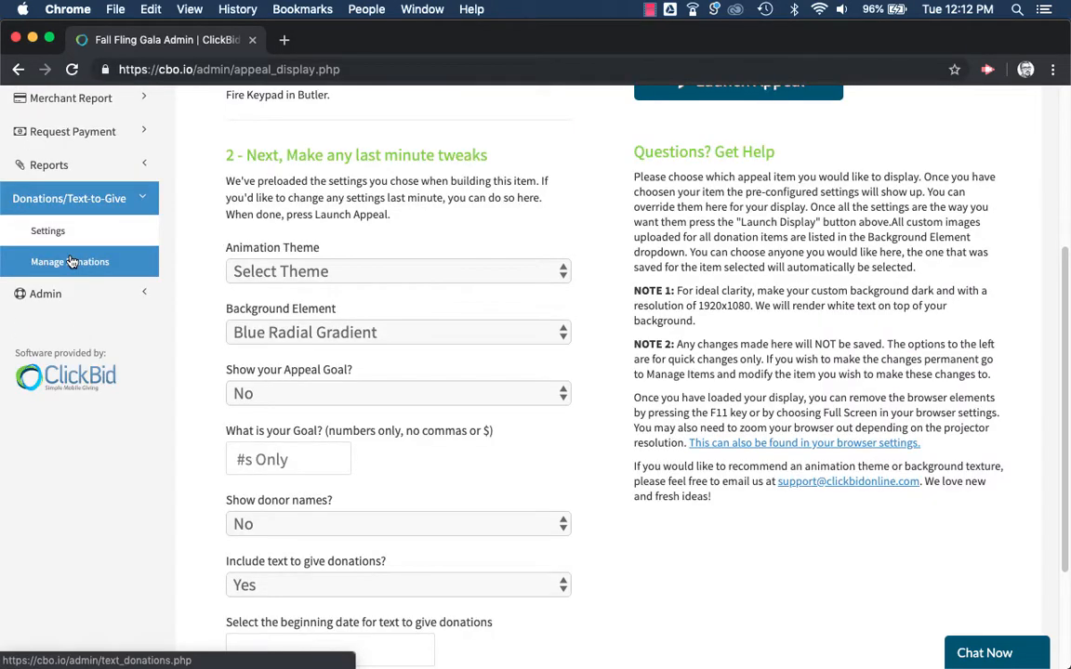
scroll(265, 552, down, 3)
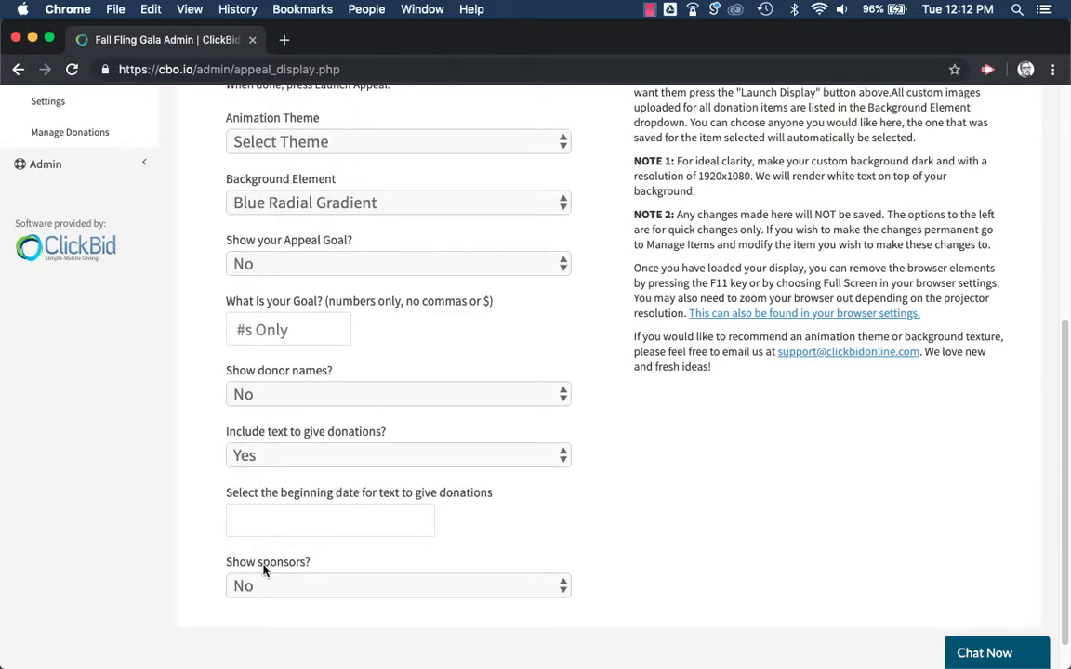
Launch the appeal display in its own tab, and return to the admin home page in the original tab.
scroll(426, 507, up, 6)
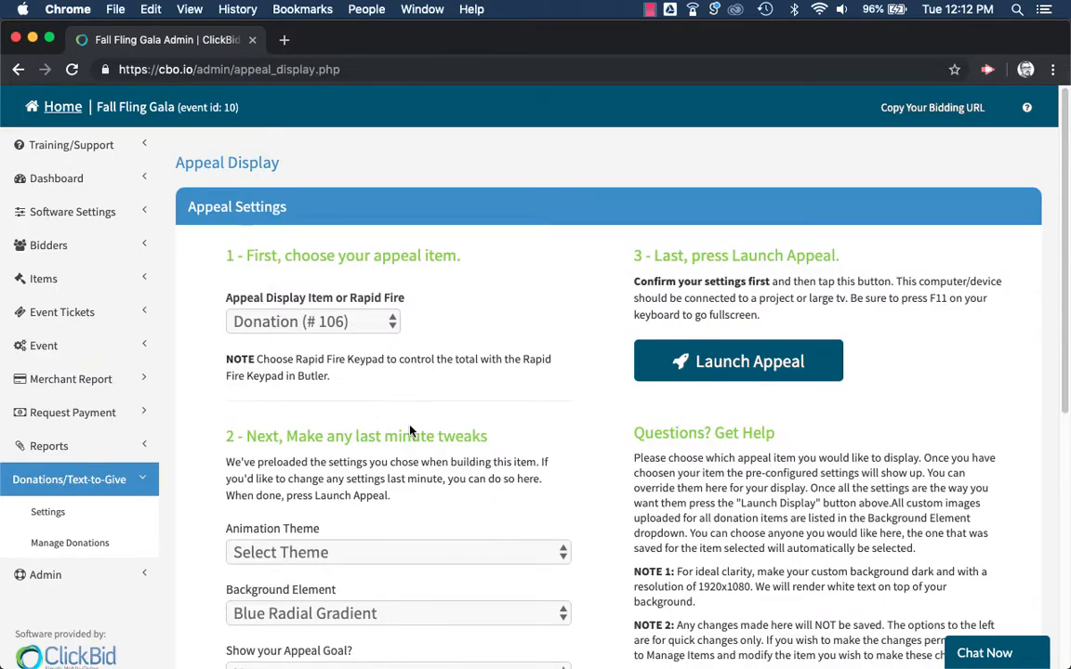
click(705, 360)
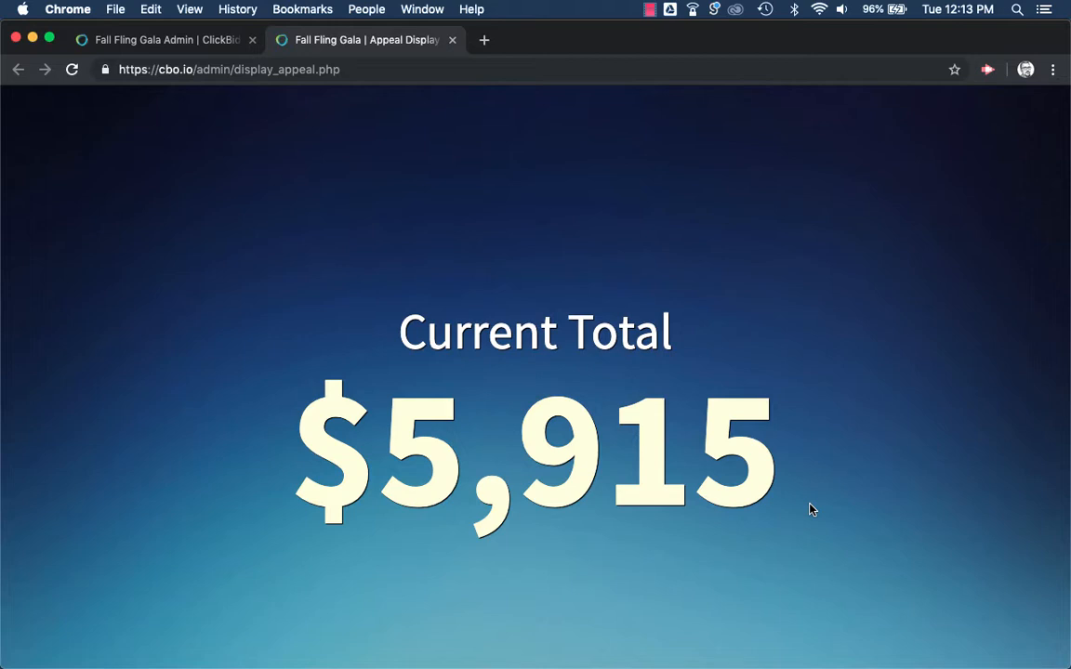
click(153, 40)
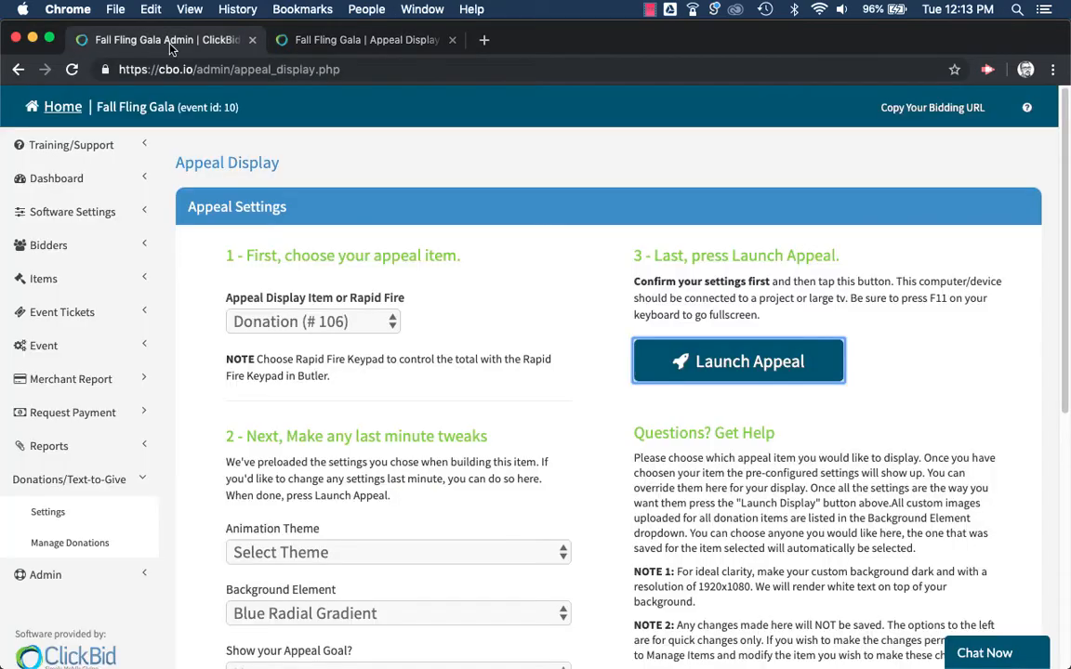
click(54, 107)
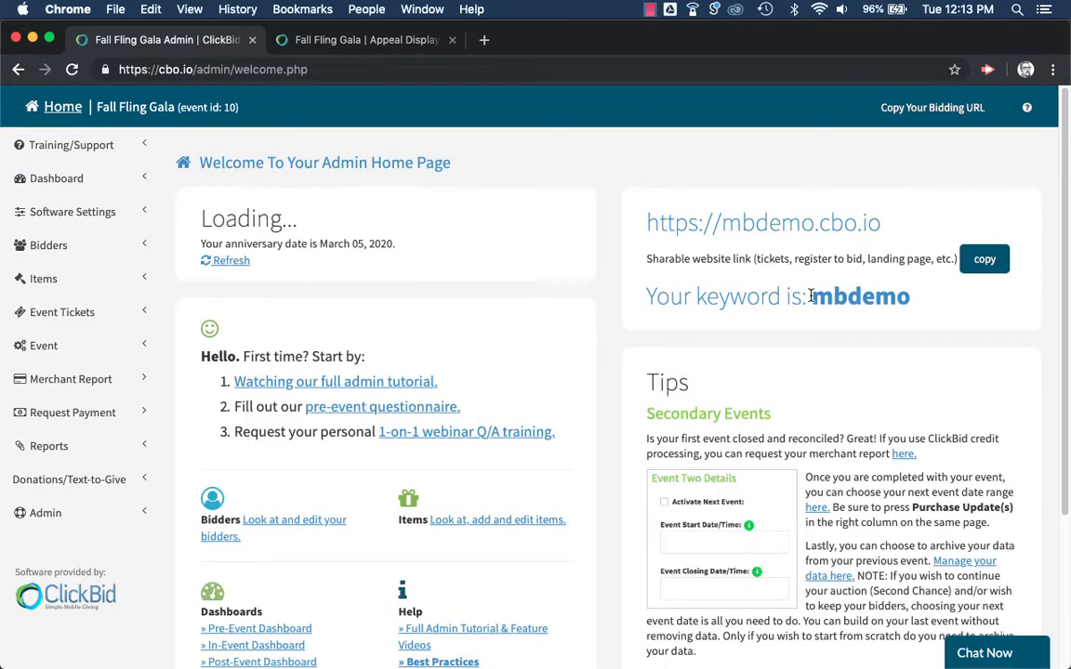